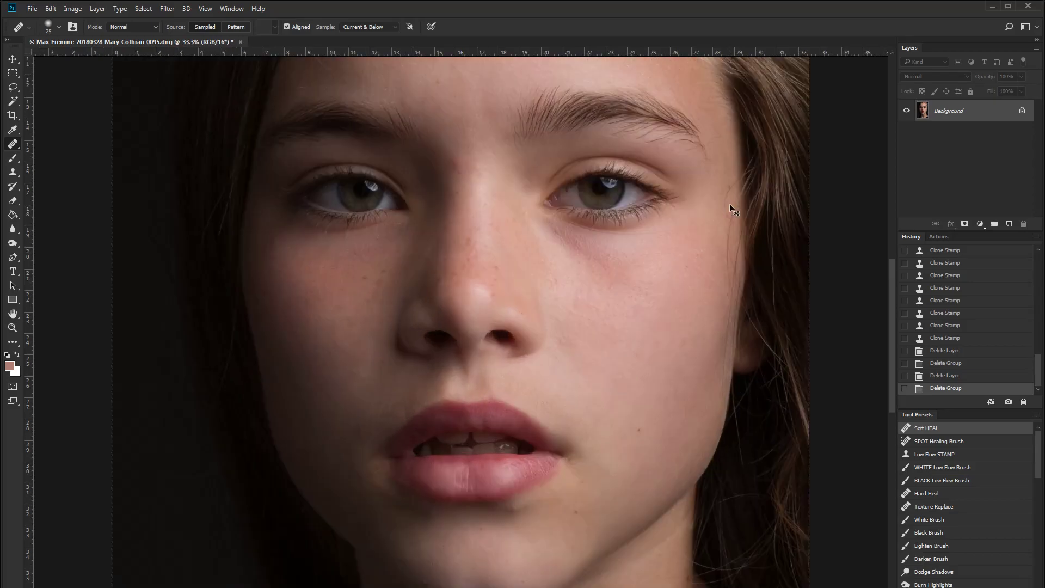
pyautogui.hotkey('ctrl', '+')
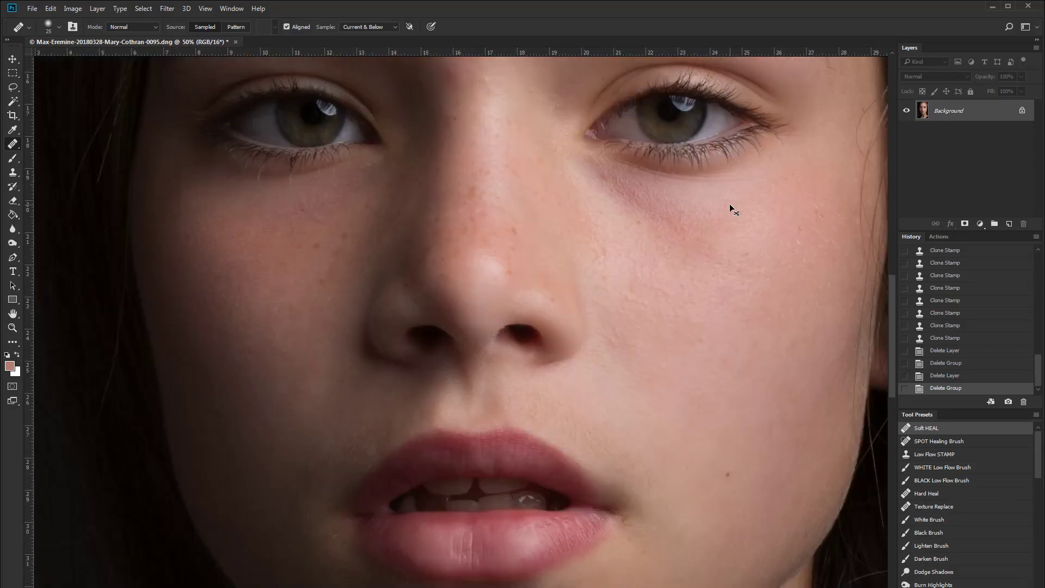
# - Zoom in on the mouth area and add a new layer named HEAL with a layer mask above the background
pyautogui.moveTo(516, 379); pyautogui.dragTo(601, 234)
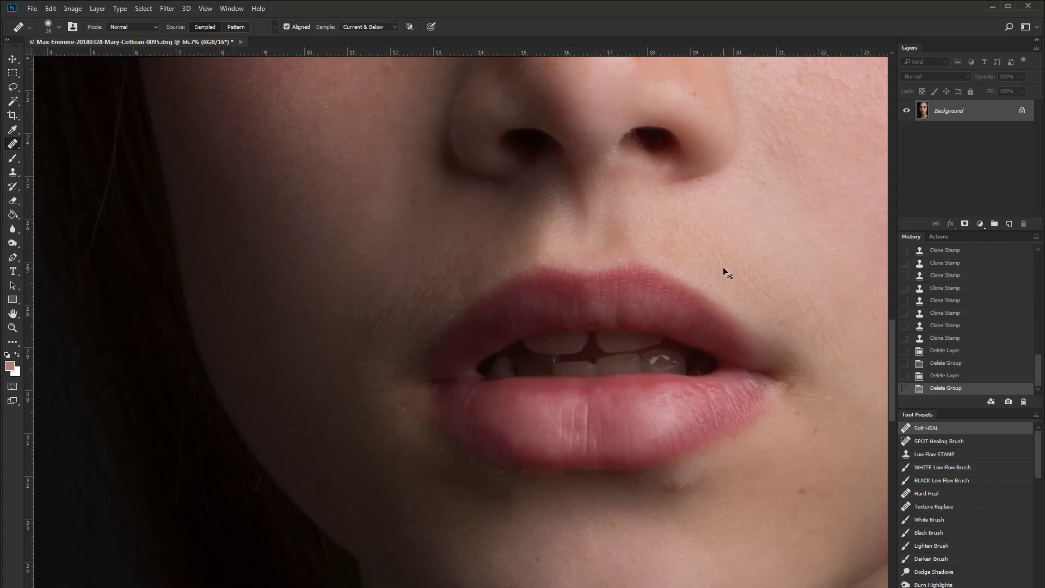
pyautogui.hotkey('ctrl', '+')
pyautogui.moveTo(724, 268); pyautogui.dragTo(542, 305)
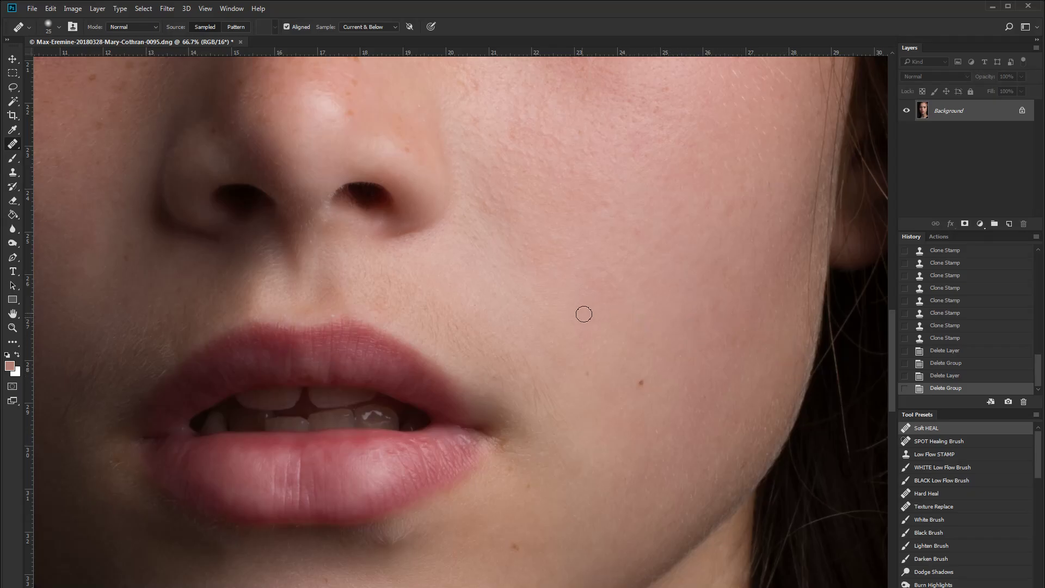
pyautogui.moveTo(385, 280); pyautogui.dragTo(642, 275)
pyautogui.moveTo(621, 313); pyautogui.dragTo(585, 265)
pyautogui.moveTo(726, 267); pyautogui.dragTo(617, 344)
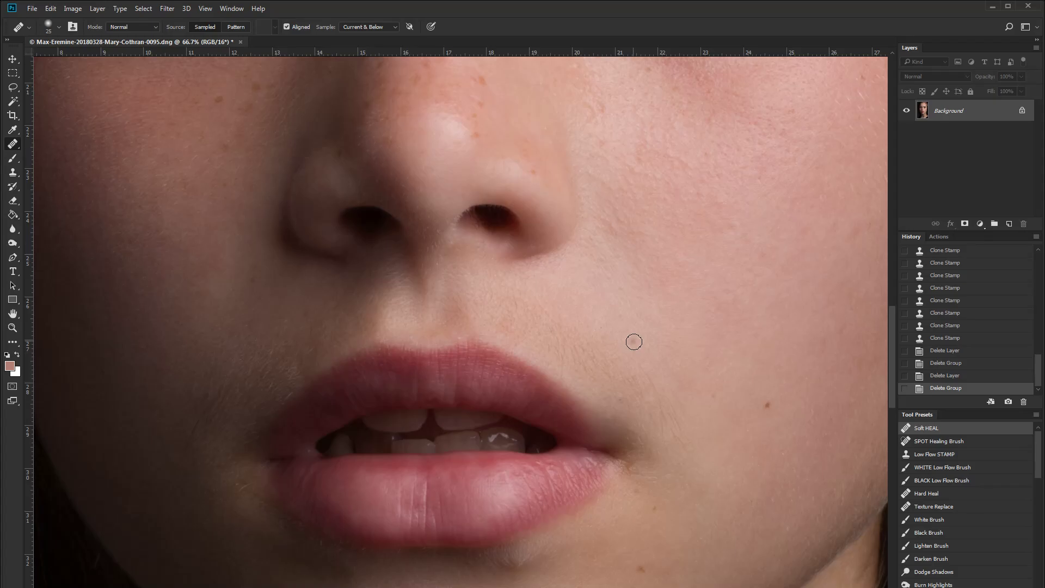
pyautogui.moveTo(332, 333); pyautogui.dragTo(457, 329)
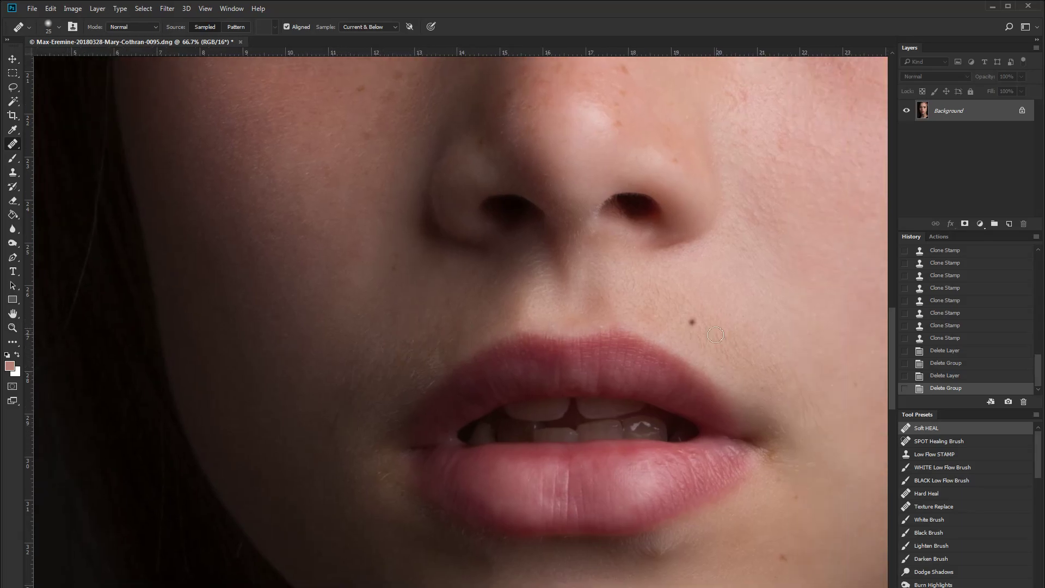
pyautogui.moveTo(733, 344); pyautogui.dragTo(528, 340)
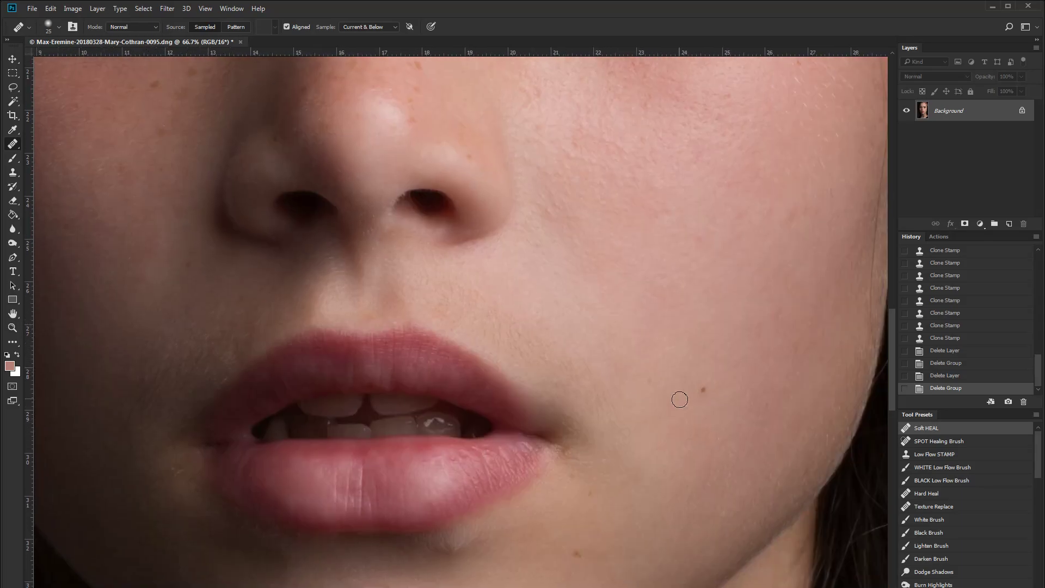
pyautogui.moveTo(505, 347); pyautogui.dragTo(507, 404)
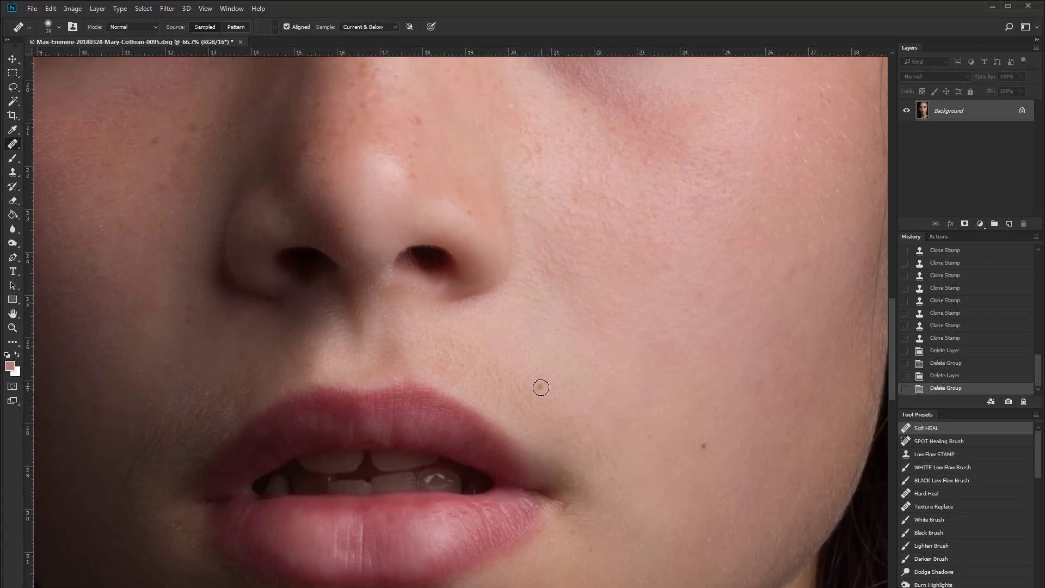
pyautogui.moveTo(579, 429); pyautogui.dragTo(554, 404)
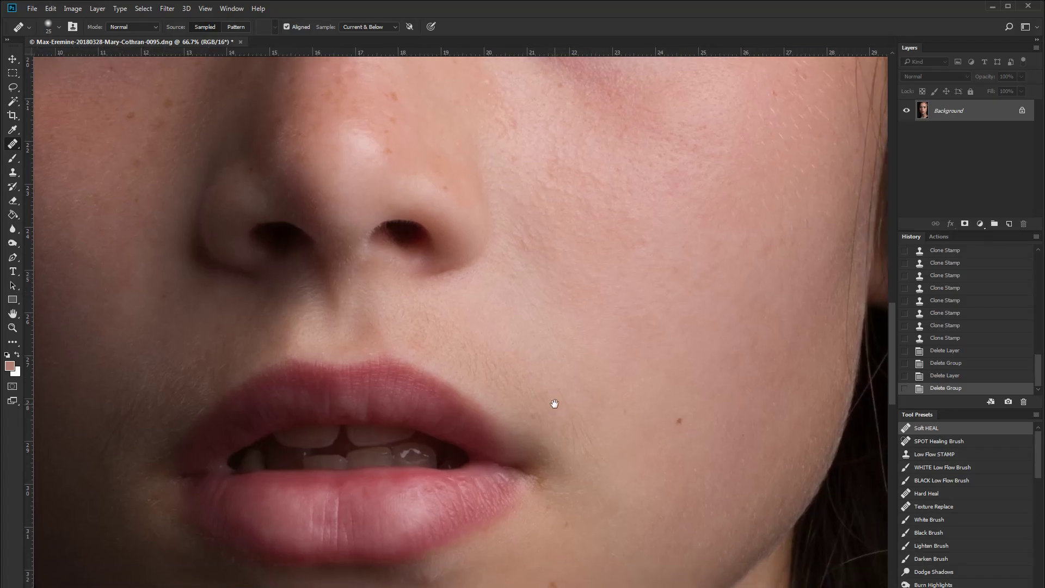
pyautogui.click(556, 404)
pyautogui.press('F2')
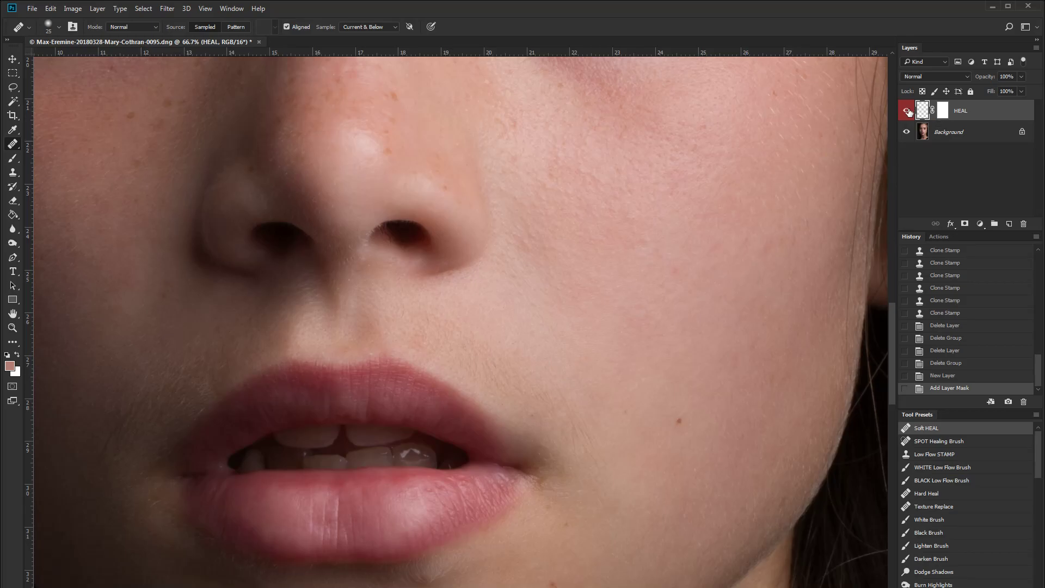
# - Set the Soft HEAL brush to 15 px and heal small blemishes on the cheek beside the mouth corner
pyautogui.hotkey('ctrl', '+')
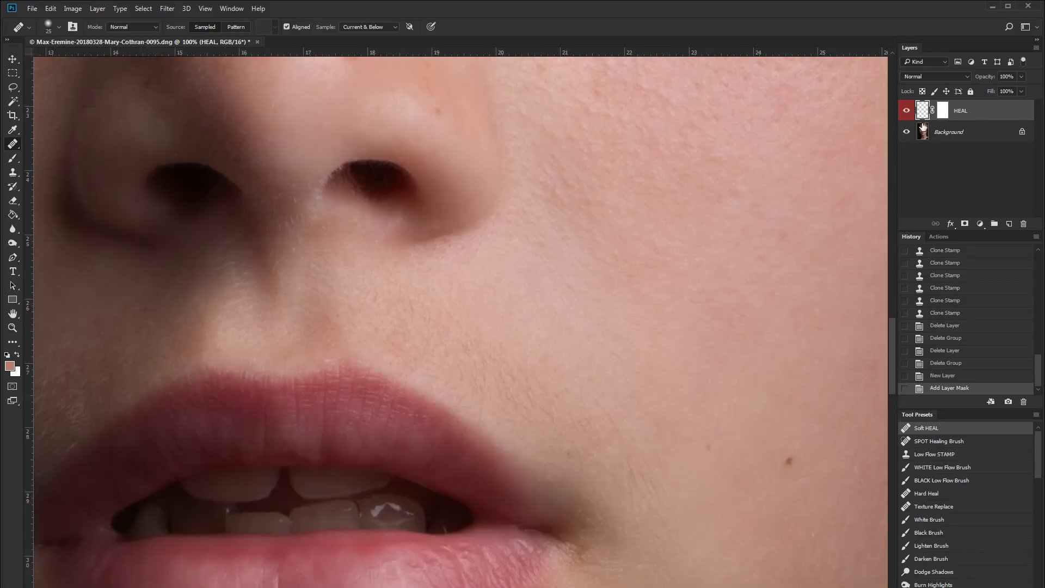
pyautogui.moveTo(637, 392); pyautogui.dragTo(597, 289)
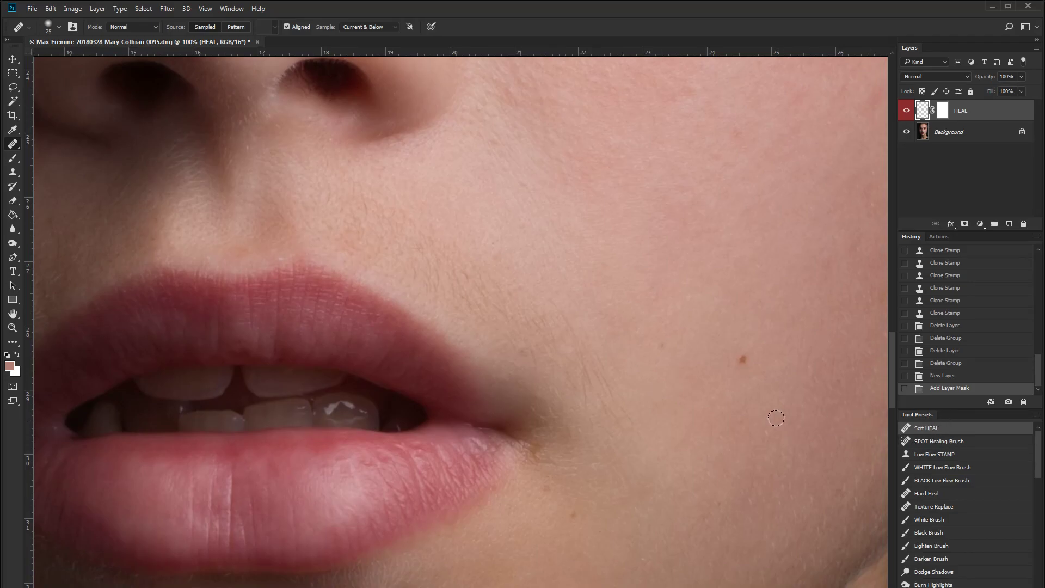
pyautogui.press('[')
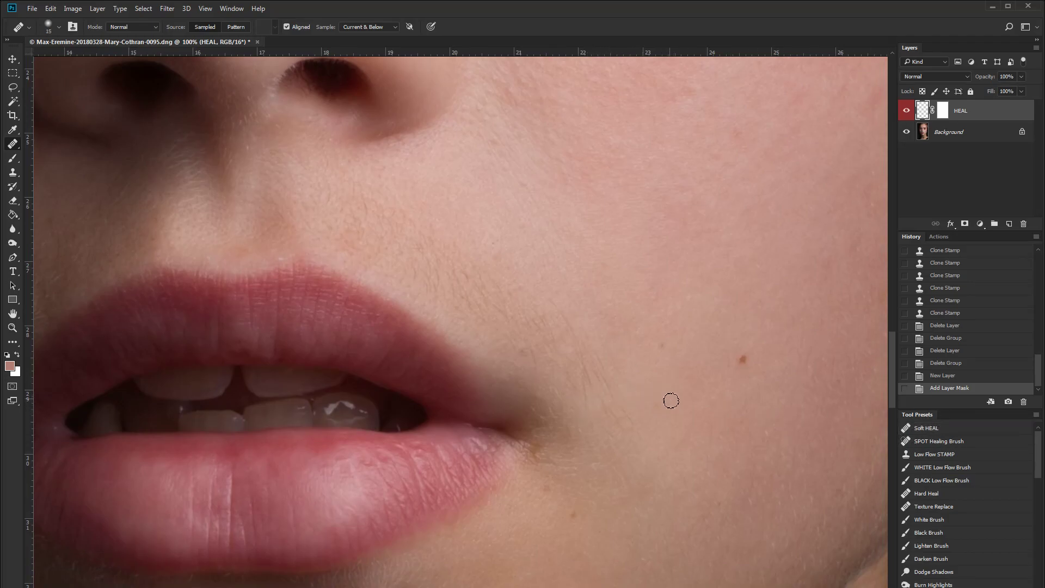
pyautogui.rightClick(470, 215)
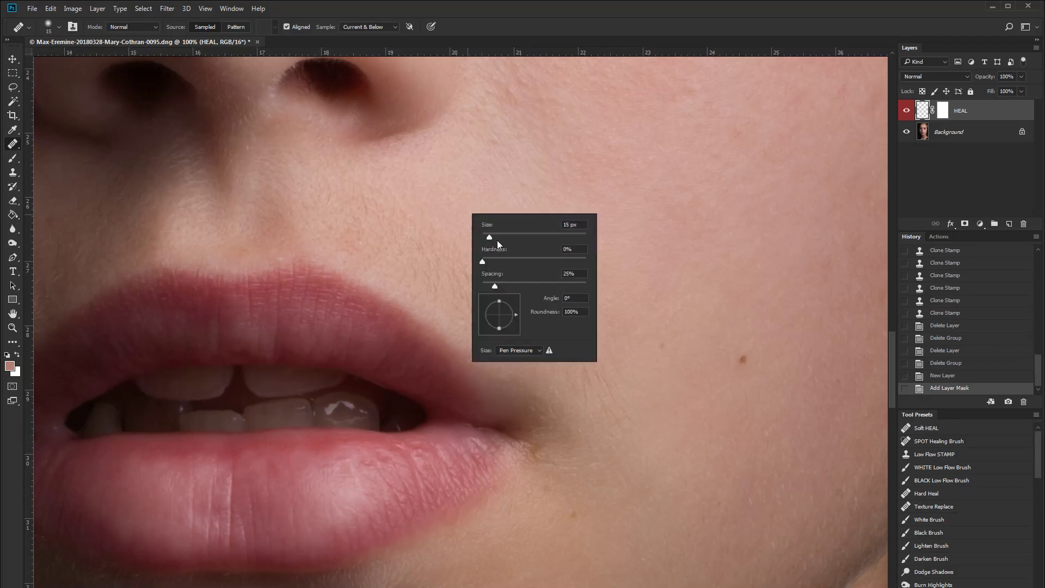
pyautogui.click(487, 29)
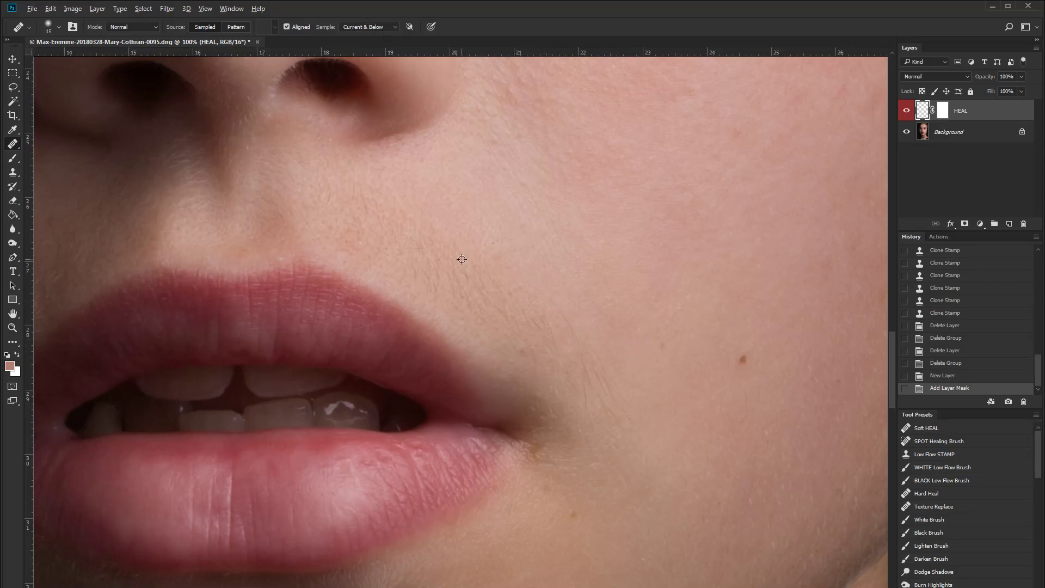
pyautogui.keyDown('alt'); pyautogui.click(607, 425); pyautogui.keyUp('alt')
pyautogui.moveTo(587, 385); pyautogui.dragTo(586, 408)
pyautogui.keyDown('alt'); pyautogui.click(583, 374); pyautogui.keyUp('alt')
pyautogui.click(585, 373)
pyautogui.keyDown('alt'); pyautogui.click(591, 409); pyautogui.keyUp('alt')
pyautogui.click(608, 405)
pyautogui.keyDown('alt'); pyautogui.click(525, 295); pyautogui.keyUp('alt')
pyautogui.moveTo(539, 331); pyautogui.dragTo(545, 330)
pyautogui.keyDown('alt'); pyautogui.click(512, 352); pyautogui.keyUp('alt')
pyautogui.click(529, 354)
pyautogui.keyDown('alt'); pyautogui.click(497, 324); pyautogui.keyUp('alt')
pyautogui.moveTo(444, 284); pyautogui.dragTo(443, 293)
pyautogui.keyDown('alt'); pyautogui.click(383, 226); pyautogui.keyUp('alt')
pyautogui.moveTo(366, 206)
pyautogui.mouseDown()
pyautogui.moveTo(367, 220)
pyautogui.moveTo(329, 210)
pyautogui.mouseUp()
pyautogui.keyDown('alt'); pyautogui.click(335, 209); pyautogui.keyUp('alt')
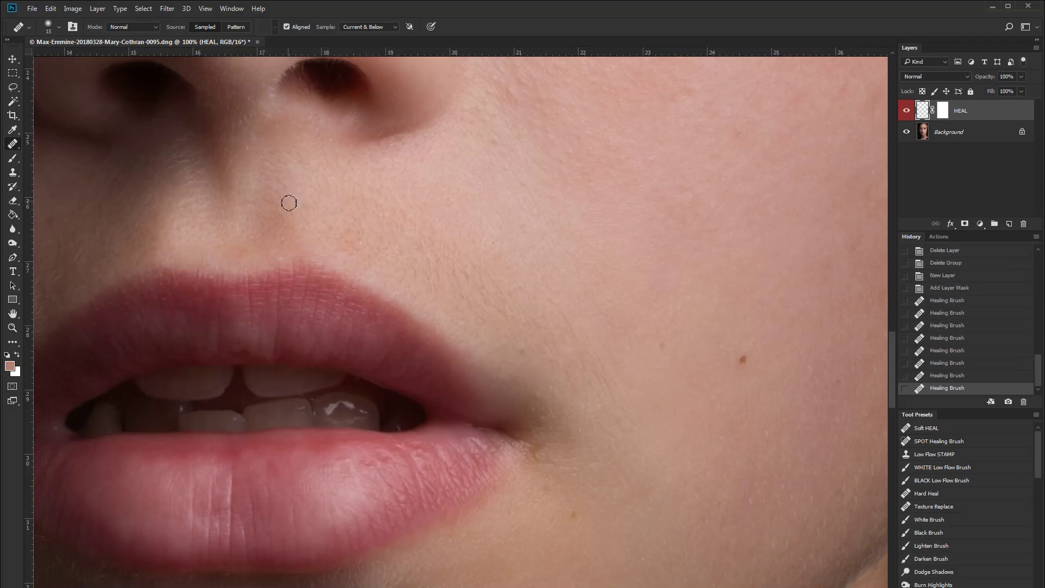
# - Heal the remaining spots and fine hairs between the nose and the upper lip
pyautogui.moveTo(408, 214); pyautogui.dragTo(664, 196)
pyautogui.moveTo(337, 289); pyautogui.dragTo(594, 263)
pyautogui.keyDown('alt'); pyautogui.click(388, 341); pyautogui.keyUp('alt')
pyautogui.moveTo(406, 333); pyautogui.dragTo(393, 357)
pyautogui.keyDown('alt'); pyautogui.click(395, 324); pyautogui.keyUp('alt')
pyautogui.moveTo(411, 306)
pyautogui.mouseDown()
pyautogui.moveTo(396, 337)
pyautogui.moveTo(412, 355)
pyautogui.moveTo(436, 352)
pyautogui.moveTo(433, 364)
pyautogui.mouseUp()
pyautogui.keyDown('alt'); pyautogui.click(395, 351); pyautogui.keyUp('alt')
pyautogui.keyDown('alt'); pyautogui.click(442, 355); pyautogui.keyUp('alt')
pyautogui.keyDown('alt'); pyautogui.click(422, 387); pyautogui.keyUp('alt')
pyautogui.keyDown('alt'); pyautogui.click(532, 312); pyautogui.keyUp('alt')
pyautogui.click(540, 297)
pyautogui.keyDown('alt'); pyautogui.click(460, 416); pyautogui.keyUp('alt')
pyautogui.moveTo(472, 430); pyautogui.dragTo(462, 434)
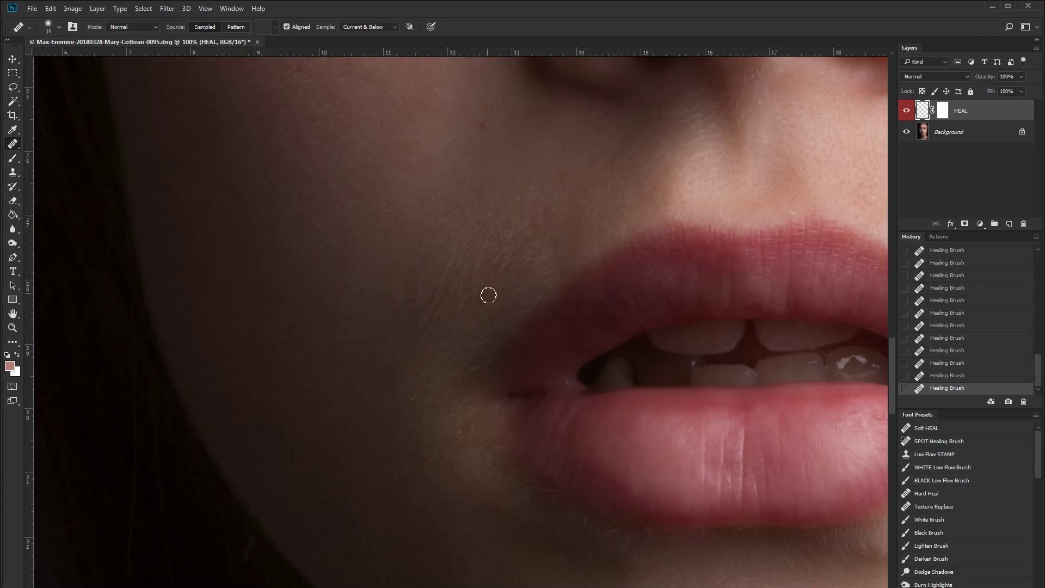
# - Add a new empty layer above HEAL and name it AREA FIX
pyautogui.moveTo(546, 255); pyautogui.dragTo(381, 327)
pyautogui.moveTo(656, 269); pyautogui.dragTo(425, 243)
pyautogui.moveTo(411, 282); pyautogui.dragTo(430, 416)
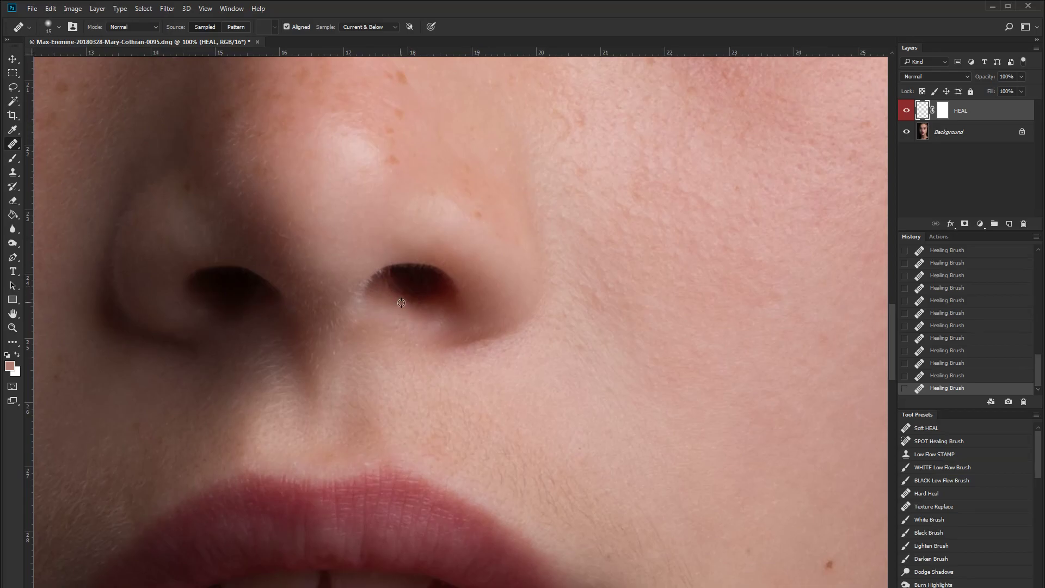
pyautogui.moveTo(555, 464)
pyautogui.mouseDown()
pyautogui.moveTo(458, 241)
pyautogui.moveTo(426, 292)
pyautogui.mouseUp()
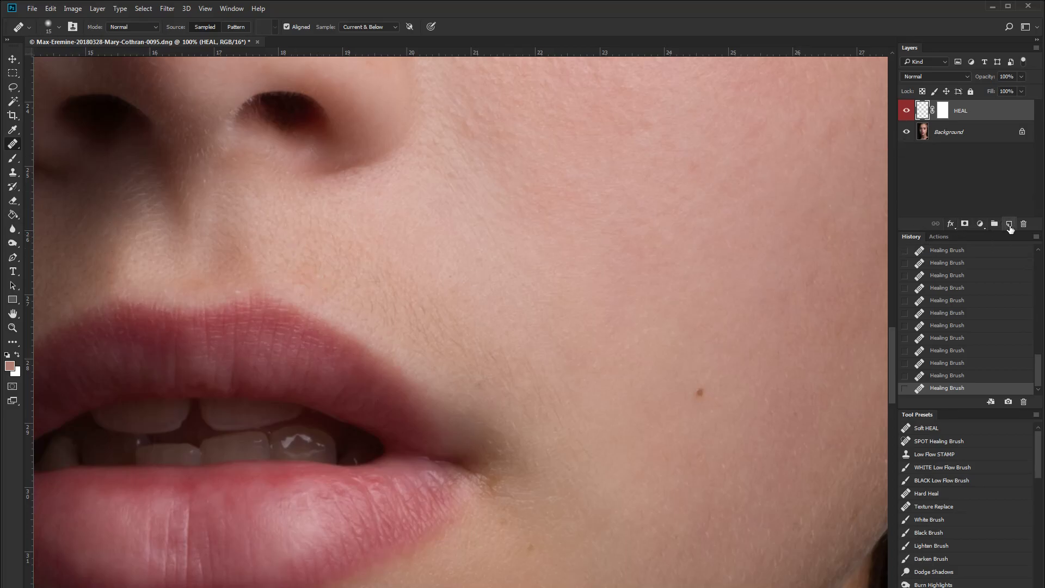
pyautogui.click(1010, 228)
pyautogui.doubleClick(944, 112)
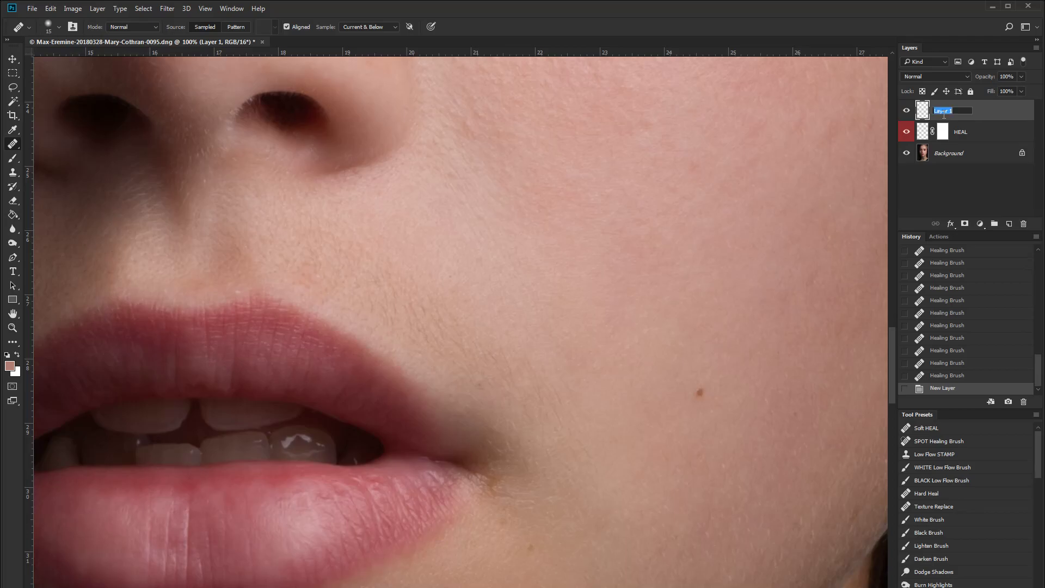
pyautogui.write('AREA FIX')
pyautogui.press('Return')
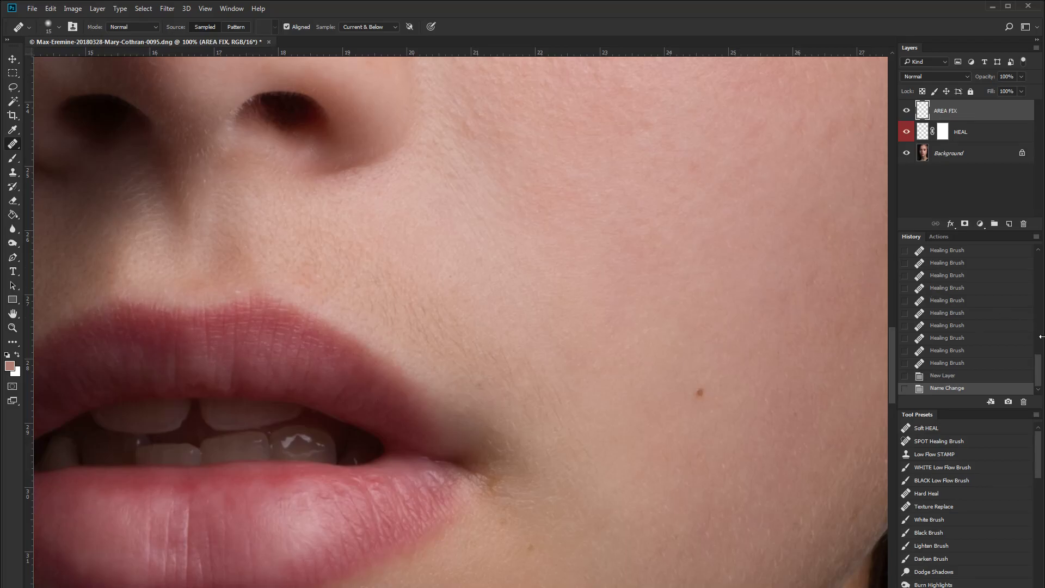
# - Clone-stamp over the darker skin beside the upper lip using the Low Flow STAMP preset at 70 px in Lighten mode
pyautogui.click(911, 452)
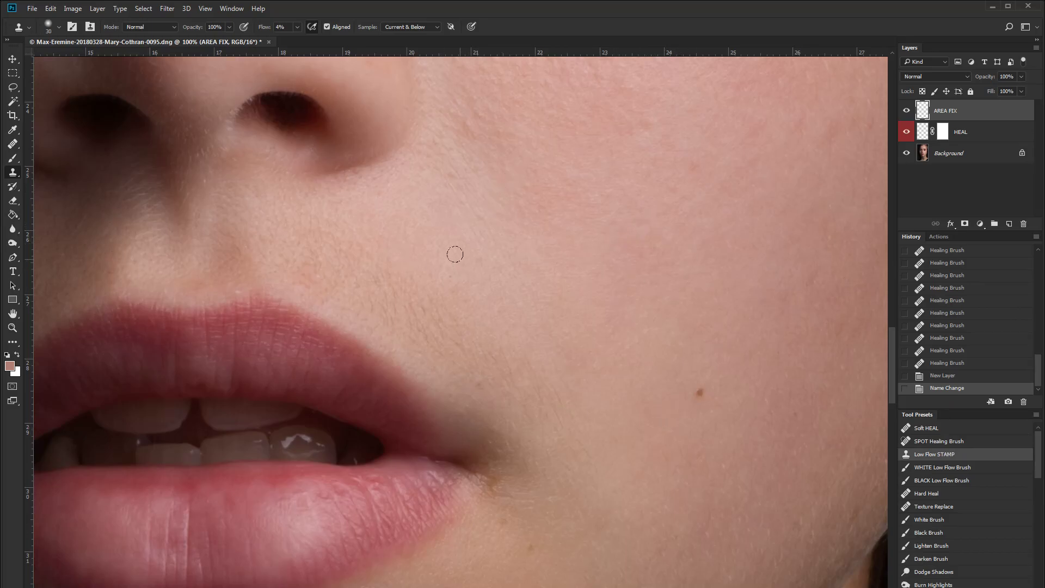
pyautogui.moveTo(462, 275); pyautogui.dragTo(546, 324)
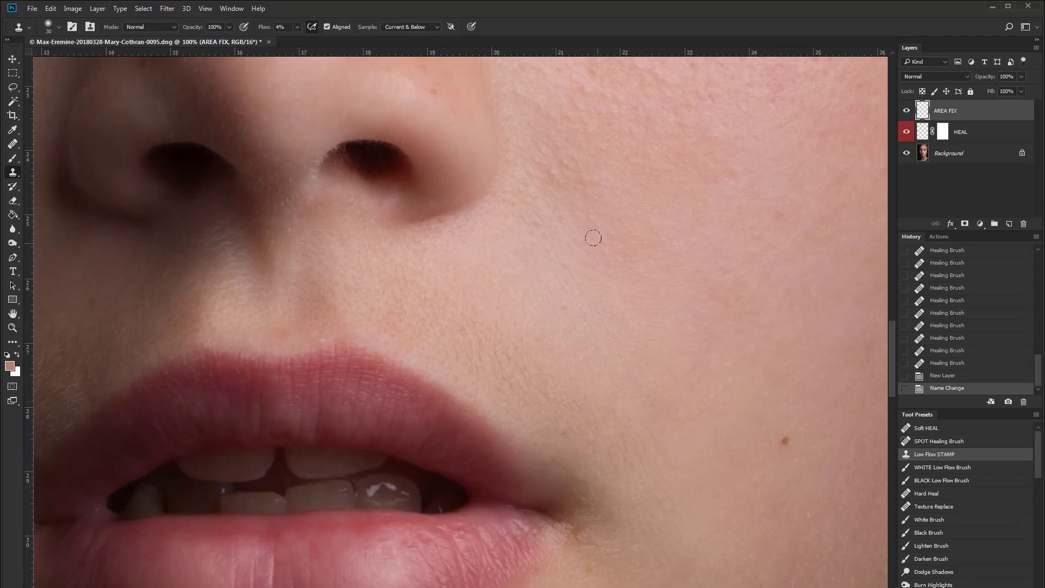
pyautogui.keyDown('alt'); pyautogui.click(558, 222); pyautogui.keyUp('alt')
pyautogui.press(']')
pyautogui.press(']')
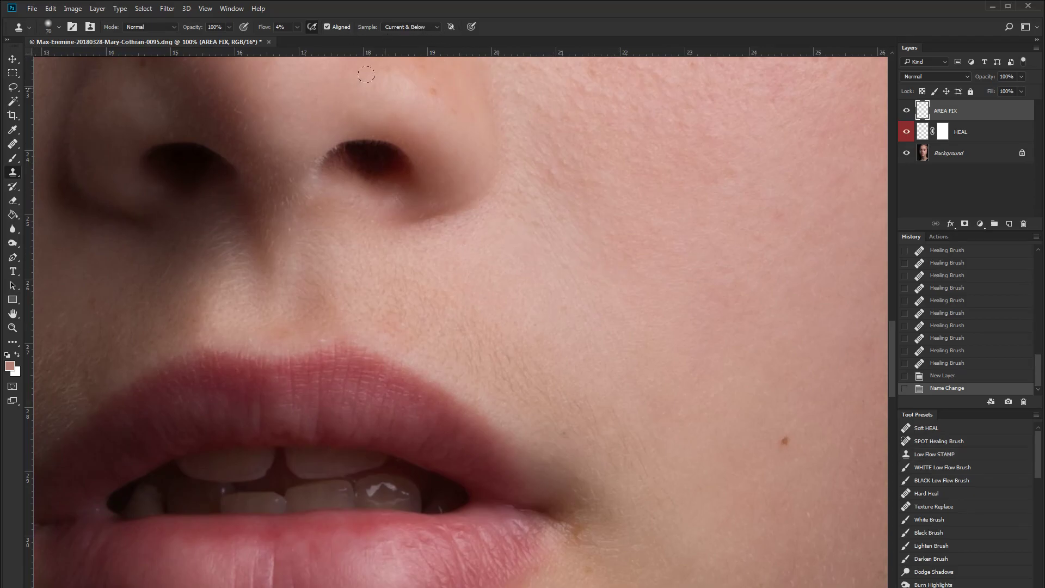
pyautogui.rightClick(534, 323)
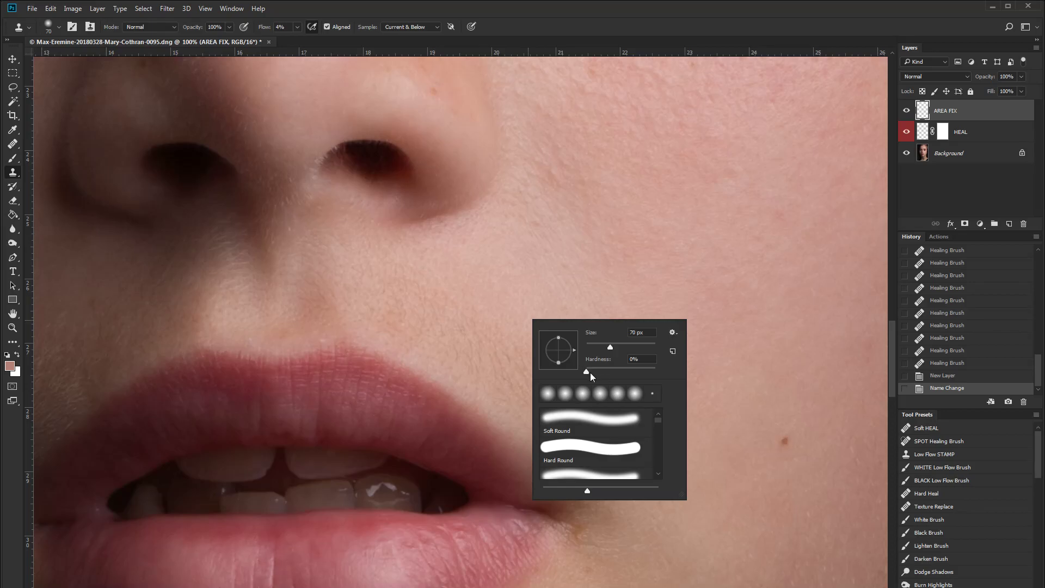
pyautogui.click(534, 8)
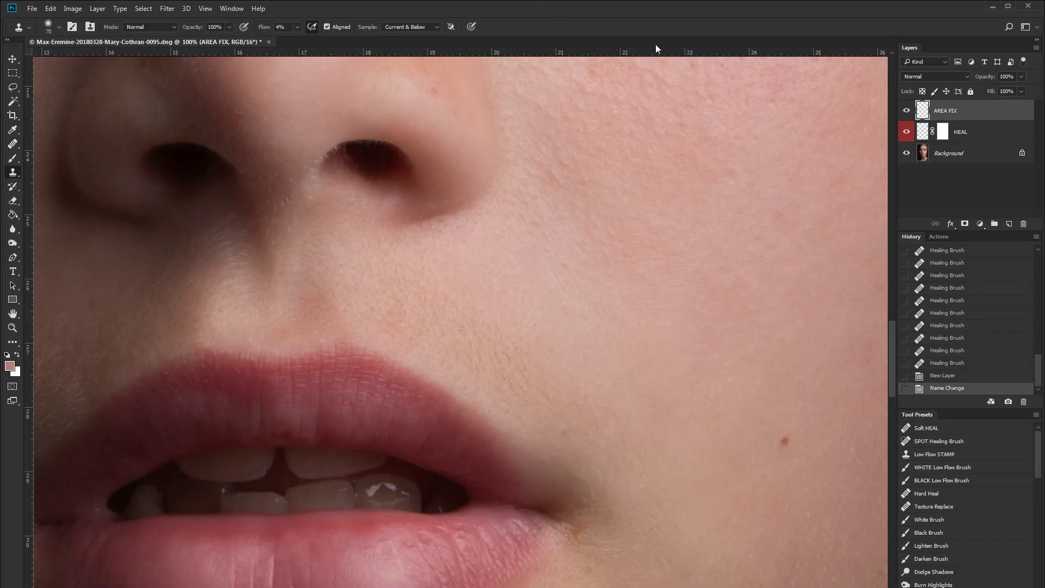
pyautogui.click(145, 26)
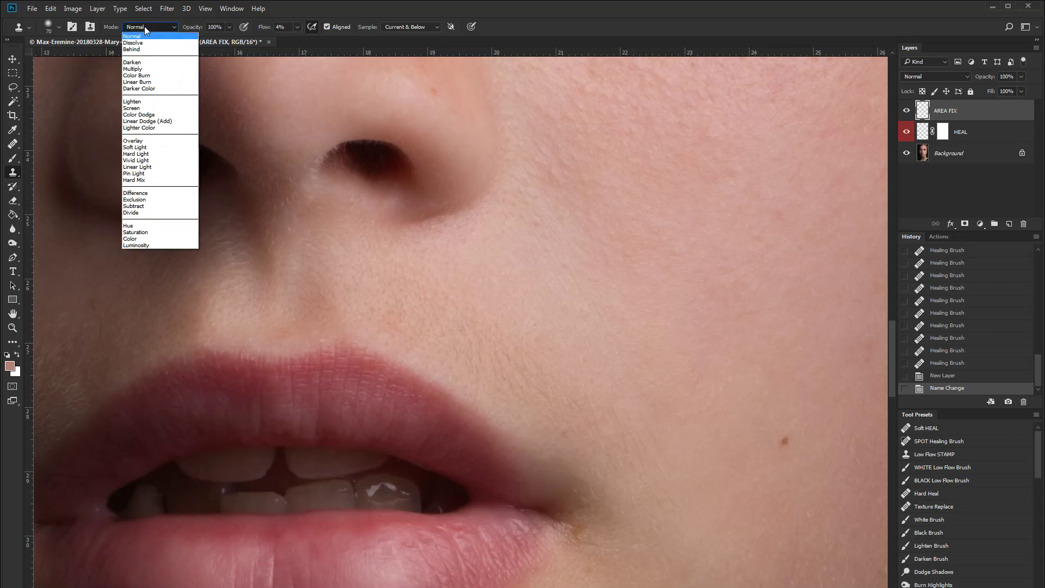
pyautogui.click(155, 102)
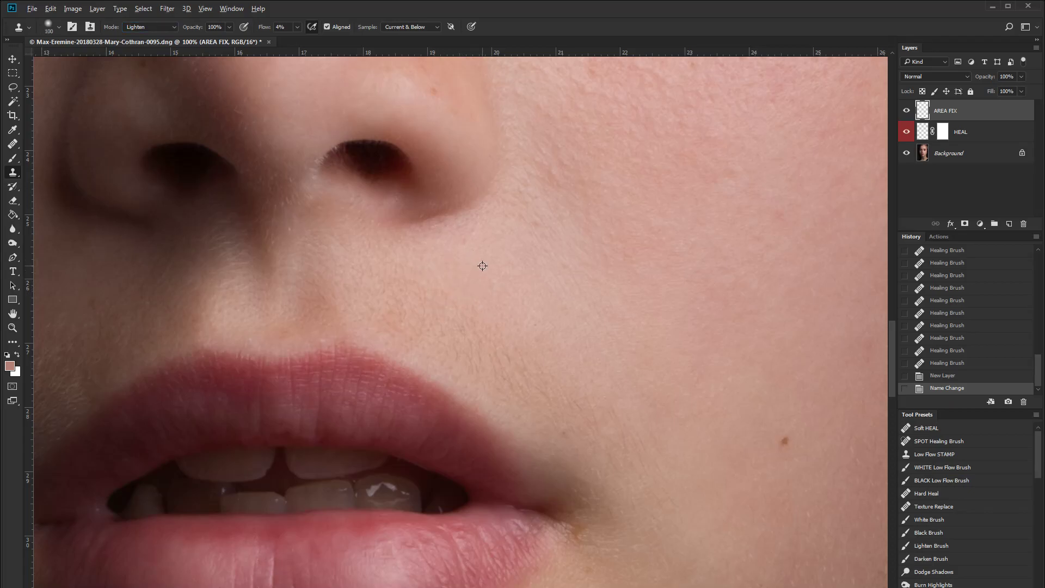
pyautogui.moveTo(396, 280); pyautogui.dragTo(376, 262)
pyautogui.click(433, 324)
# - Toggle the AREA FIX layer's visibility repeatedly to compare the cloned area before and after
pyautogui.click(907, 113)
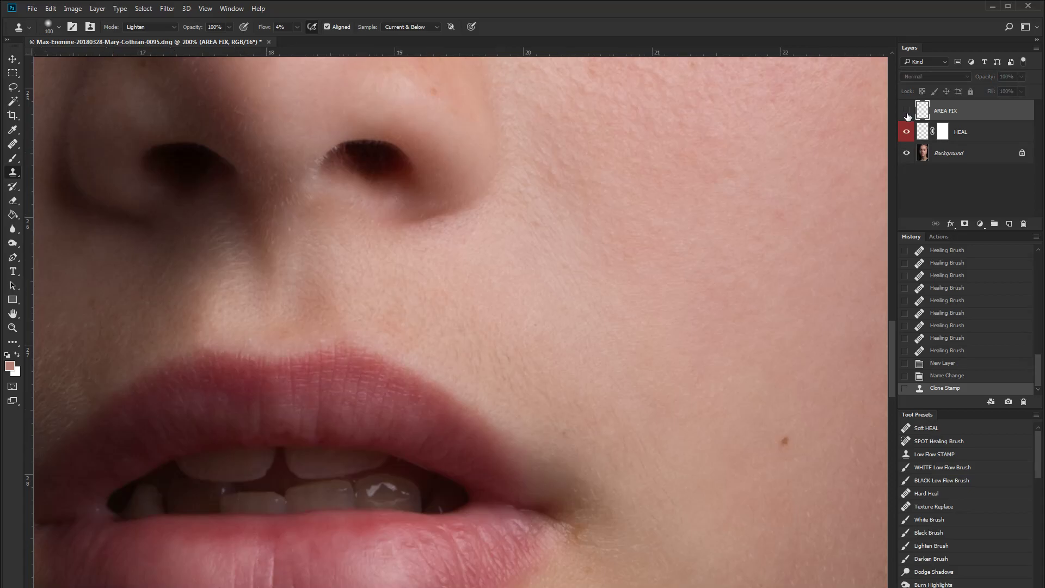
pyautogui.hotkey('ctrl', '+')
pyautogui.click(907, 114)
pyautogui.click(908, 114)
pyautogui.click(908, 114)
pyautogui.click(907, 115)
pyautogui.click(908, 113)
pyautogui.click(908, 113)
pyautogui.click(907, 112)
pyautogui.click(907, 112)
pyautogui.click(907, 113)
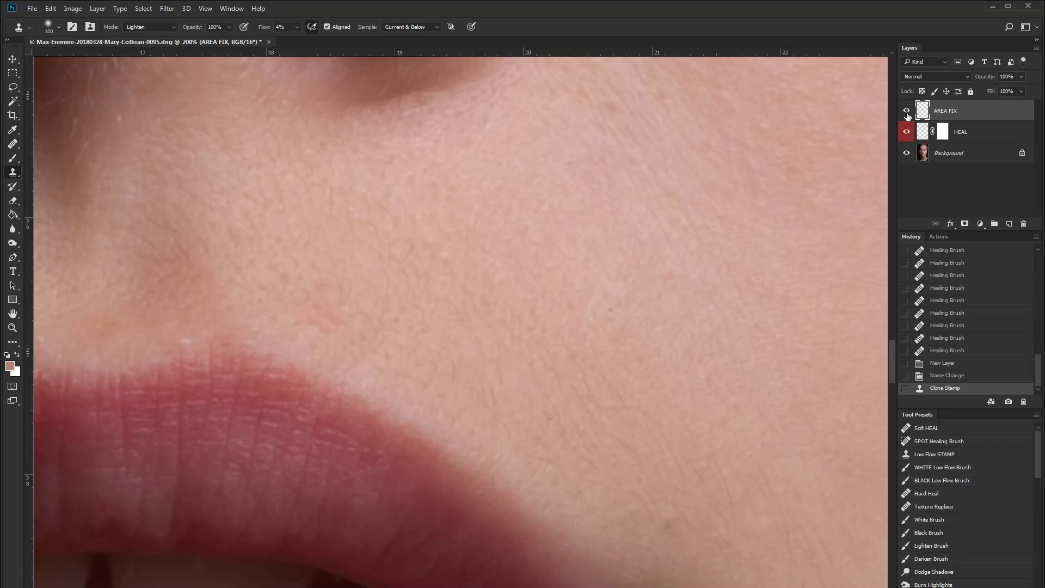
pyautogui.click(907, 113)
pyautogui.click(907, 112)
pyautogui.click(907, 111)
pyautogui.click(907, 111)
pyautogui.click(907, 111)
pyautogui.click(907, 111)
# - Clone-stamp one more spot on the skin above the upper lip
pyautogui.moveTo(362, 334); pyautogui.dragTo(361, 331)
pyautogui.click(309, 298)
pyautogui.hotkey('ctrl', '-')
pyautogui.hotkey('ctrl', '-')
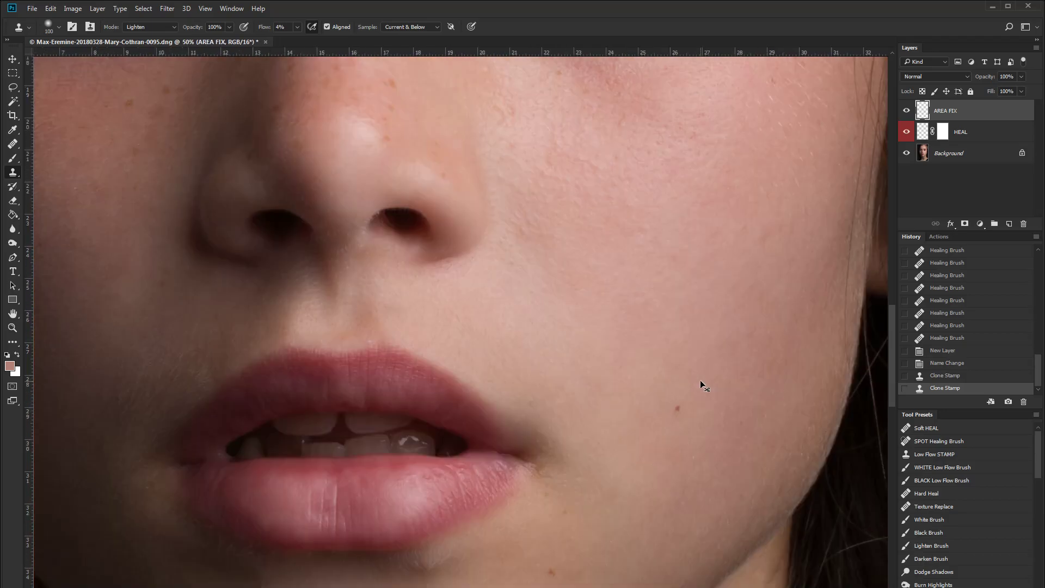
pyautogui.hotkey('ctrl', '-')
pyautogui.hotkey('ctrl', '-')
pyautogui.hotkey('ctrl', '+')
pyautogui.hotkey('ctrl', '+')
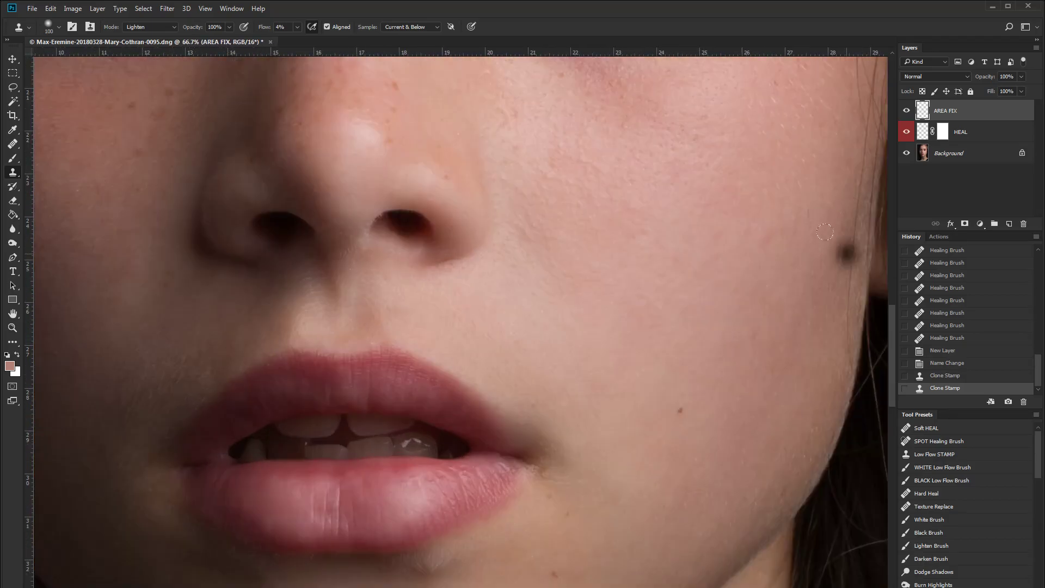
# - Group the HEAL and AREA FIX layers and name the group right side
pyautogui.keyDown('shift'); pyautogui.click(961, 133); pyautogui.keyUp('shift')
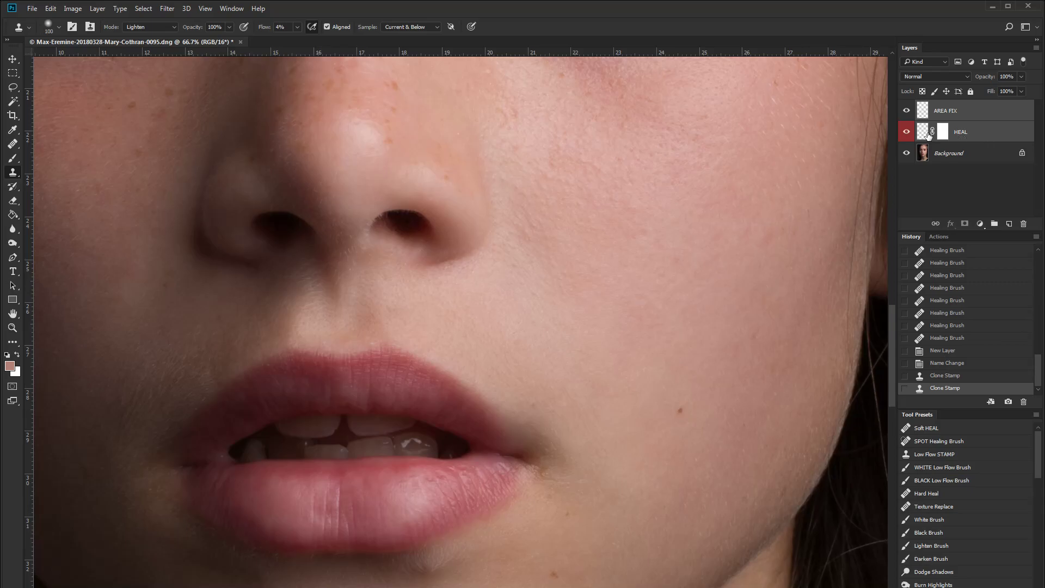
pyautogui.hotkey('ctrl', 'g')
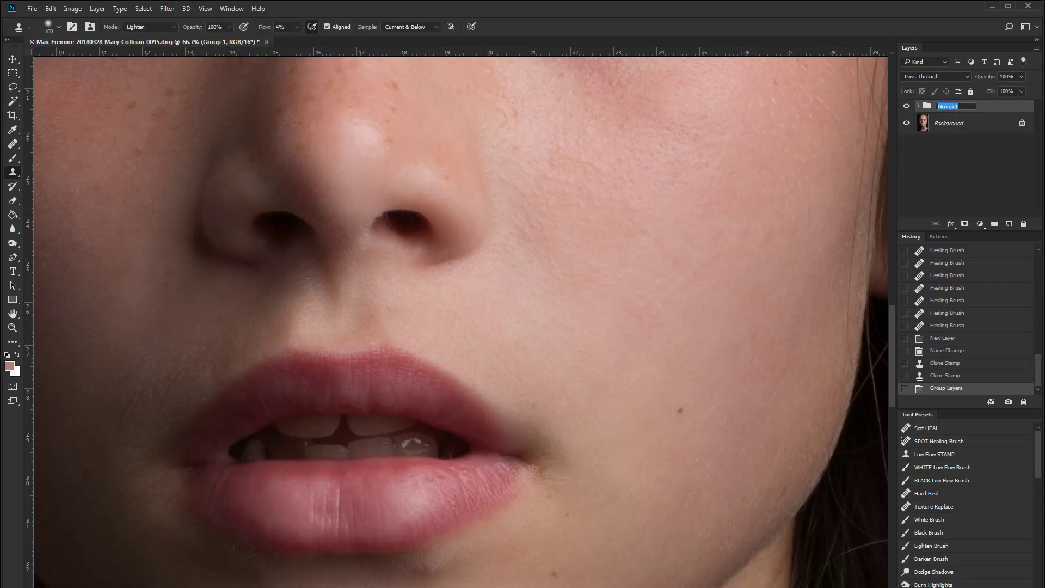
pyautogui.write('right side')
pyautogui.press('Return')
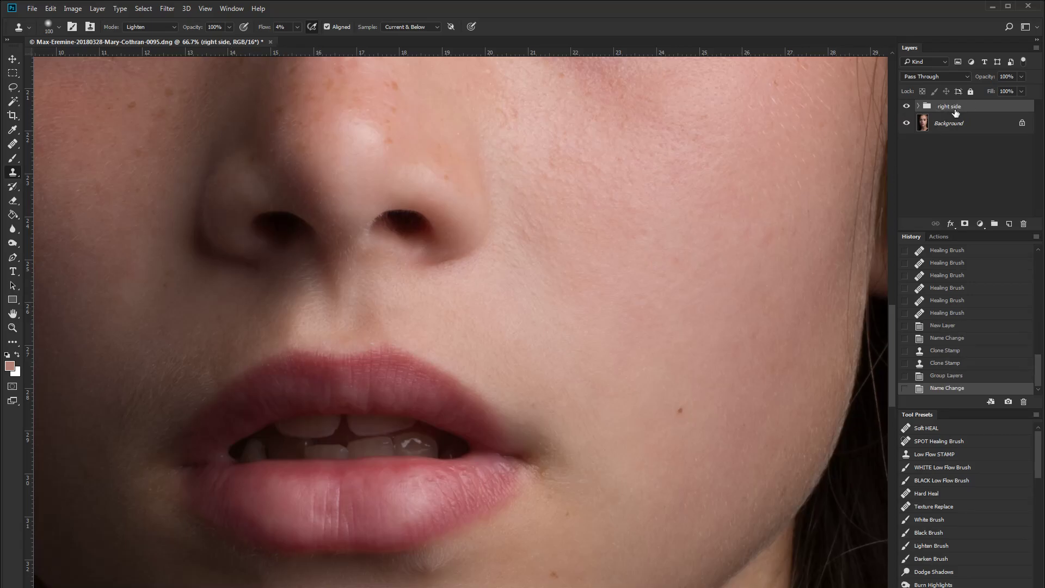
pyautogui.hotkey('ctrl', '1')
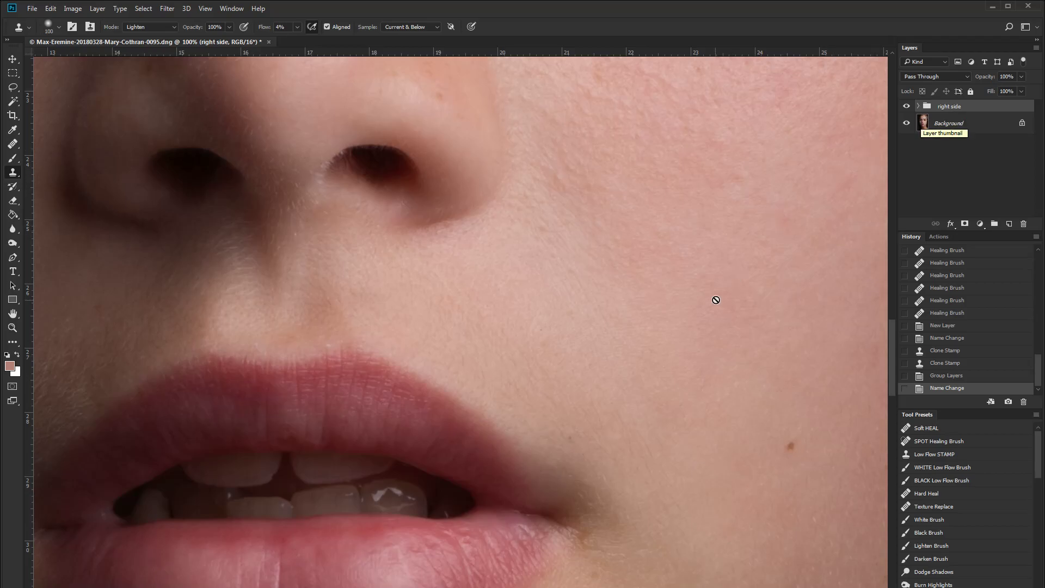
# - Toggle the right side group's visibility repeatedly at different zoom levels to compare the retouched skin before and after
pyautogui.moveTo(600, 336); pyautogui.dragTo(594, 299)
pyautogui.hotkey('ctrl', '+')
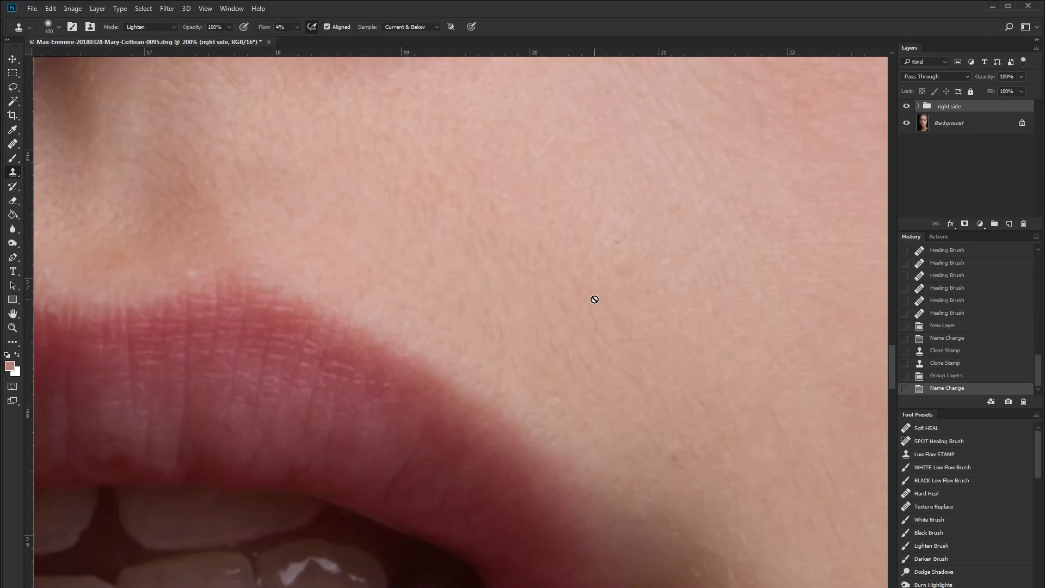
pyautogui.click(907, 108)
pyautogui.click(907, 109)
pyautogui.click(908, 109)
pyautogui.click(907, 108)
pyautogui.click(907, 108)
pyautogui.hotkey('ctrl', '-')
pyautogui.hotkey('ctrl', '+')
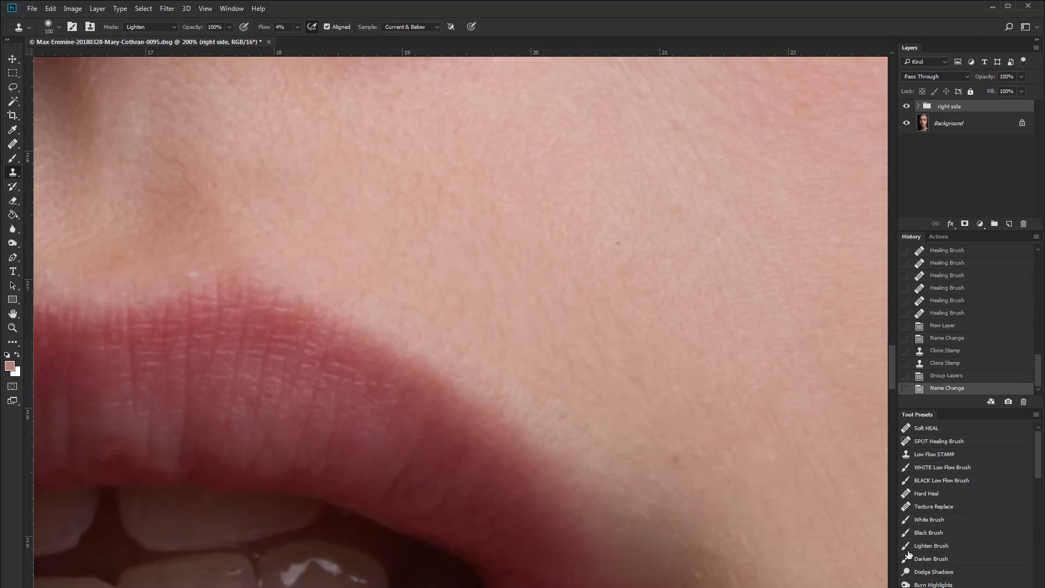
pyautogui.click(908, 107)
pyautogui.click(909, 106)
pyautogui.click(909, 106)
pyautogui.click(909, 106)
pyautogui.hotkey('ctrl', '-')
pyautogui.hotkey('ctrl', '-')
pyautogui.click(908, 107)
pyautogui.click(909, 106)
pyautogui.click(909, 106)
pyautogui.click(908, 106)
pyautogui.click(909, 106)
pyautogui.click(909, 106)
pyautogui.click(909, 106)
pyautogui.click(909, 106)
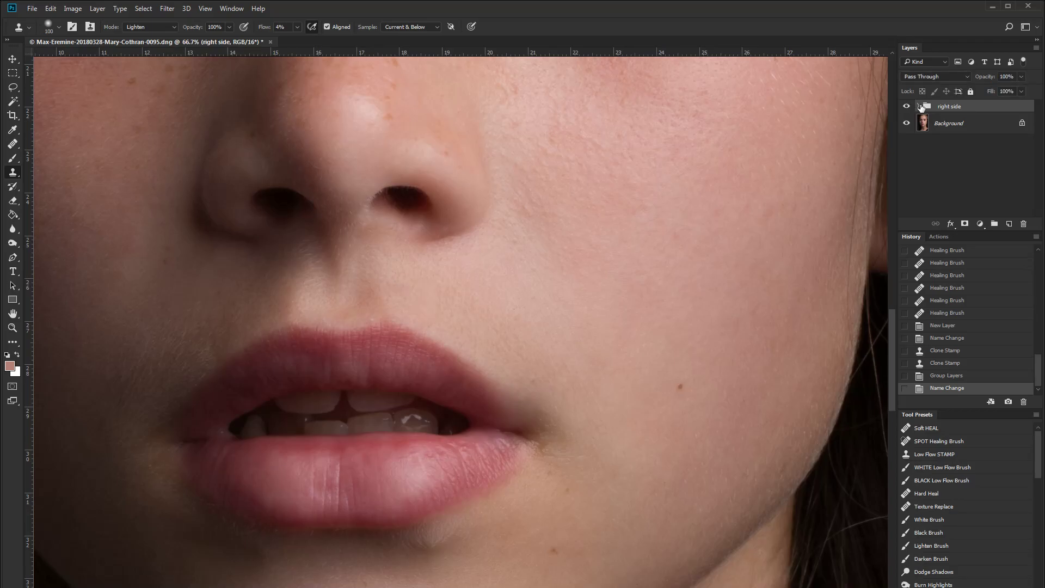
pyautogui.click(918, 106)
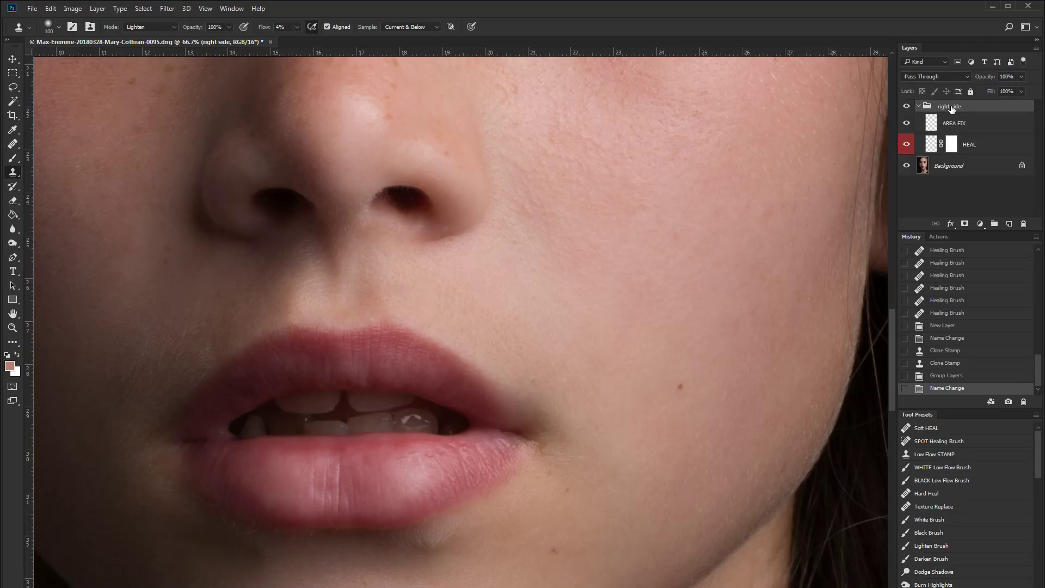
pyautogui.click(918, 106)
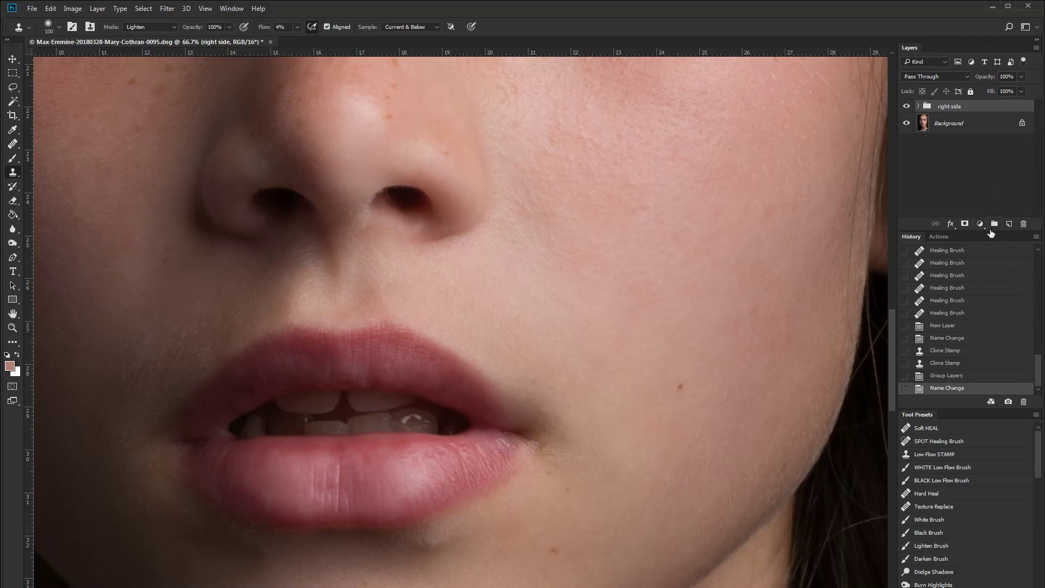
# - Add a layer mask to the right side group and toggle the group's visibility to compare
pyautogui.click(965, 224)
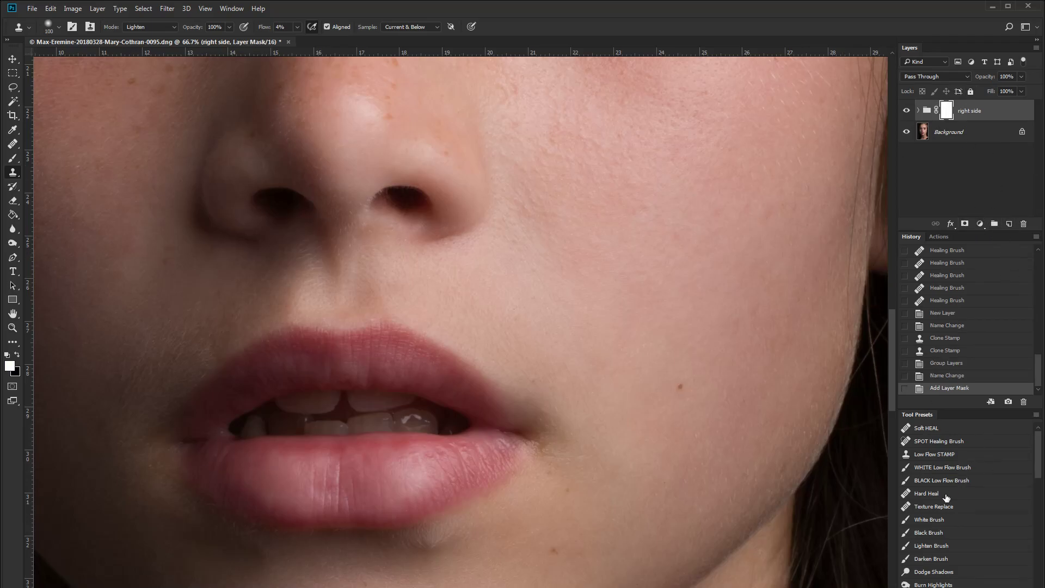
pyautogui.click(906, 112)
pyautogui.click(906, 112)
pyautogui.click(906, 112)
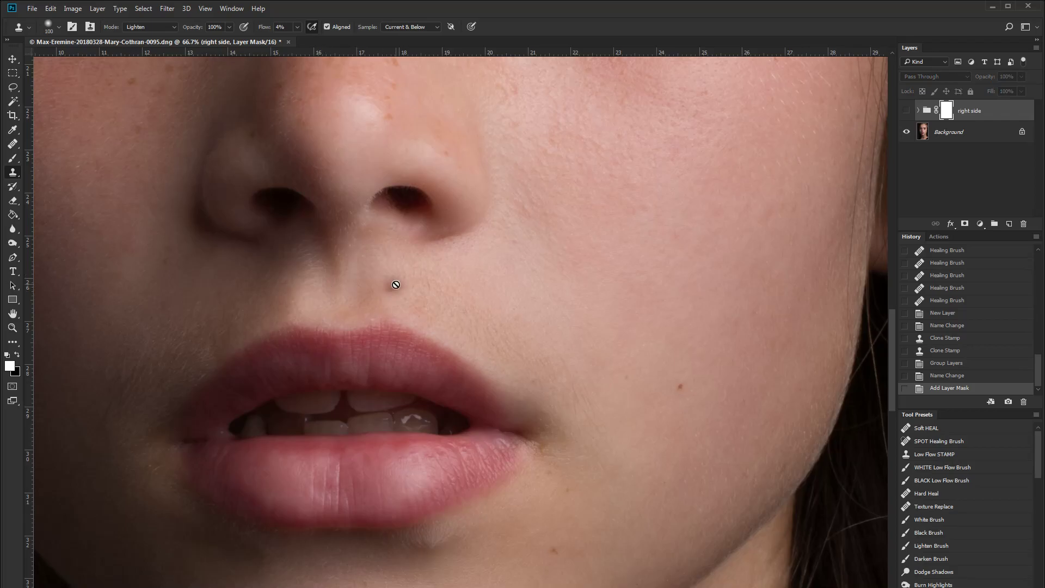
pyautogui.click(906, 112)
pyautogui.click(907, 112)
pyautogui.click(906, 113)
pyautogui.click(906, 112)
pyautogui.click(906, 112)
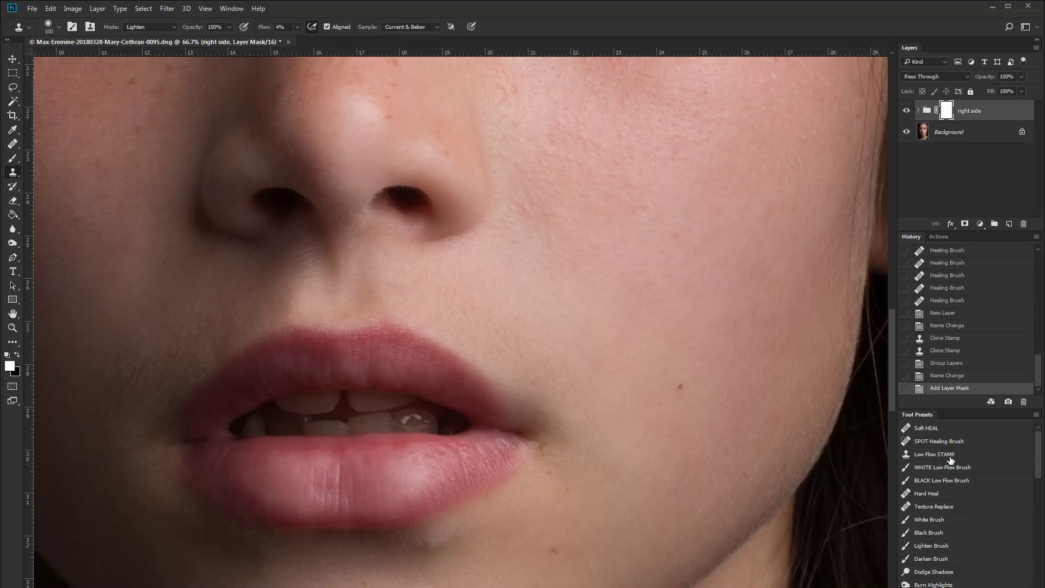
# - Paint black on the group's mask below the nose with the BLACK Low Flow Brush preset at 80 px
pyautogui.click(948, 481)
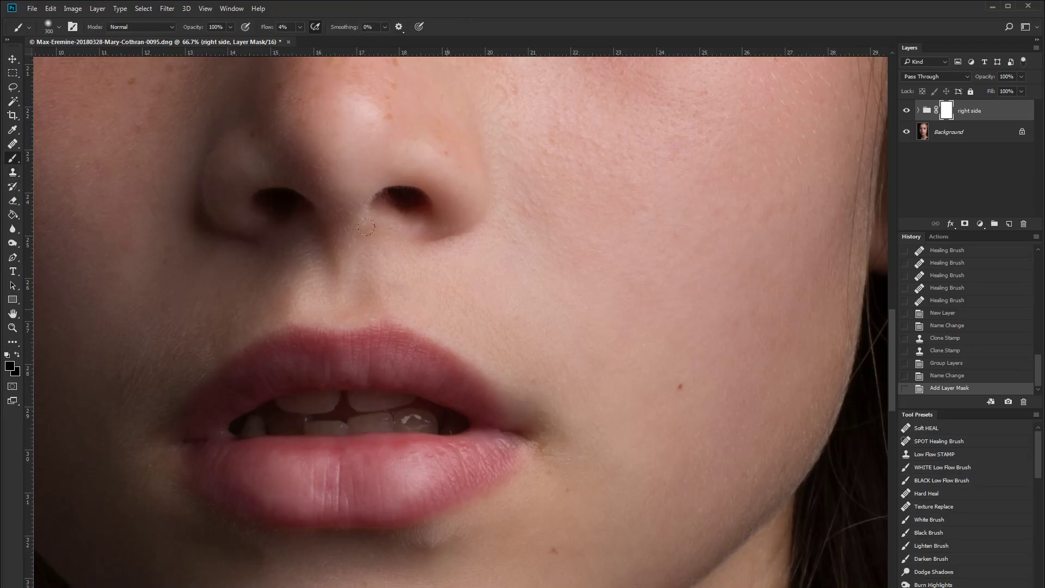
pyautogui.press('[')
pyautogui.press('[')
pyautogui.moveTo(391, 265)
pyautogui.mouseDown()
pyautogui.moveTo(379, 259)
pyautogui.moveTo(381, 278)
pyautogui.moveTo(395, 280)
pyautogui.mouseUp()
pyautogui.moveTo(396, 279); pyautogui.dragTo(399, 287)
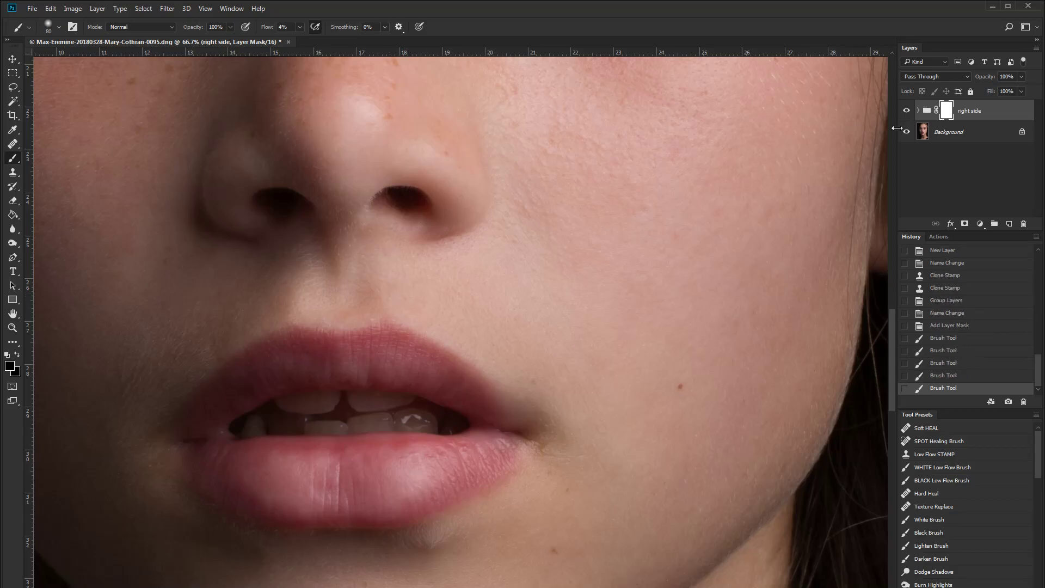
# - Toggle the right side group's visibility again to compare the masked result
pyautogui.click(907, 111)
pyautogui.click(907, 111)
pyautogui.click(907, 112)
pyautogui.hscroll(-6, 630, 289)
pyautogui.hotkey('ctrl', '+')
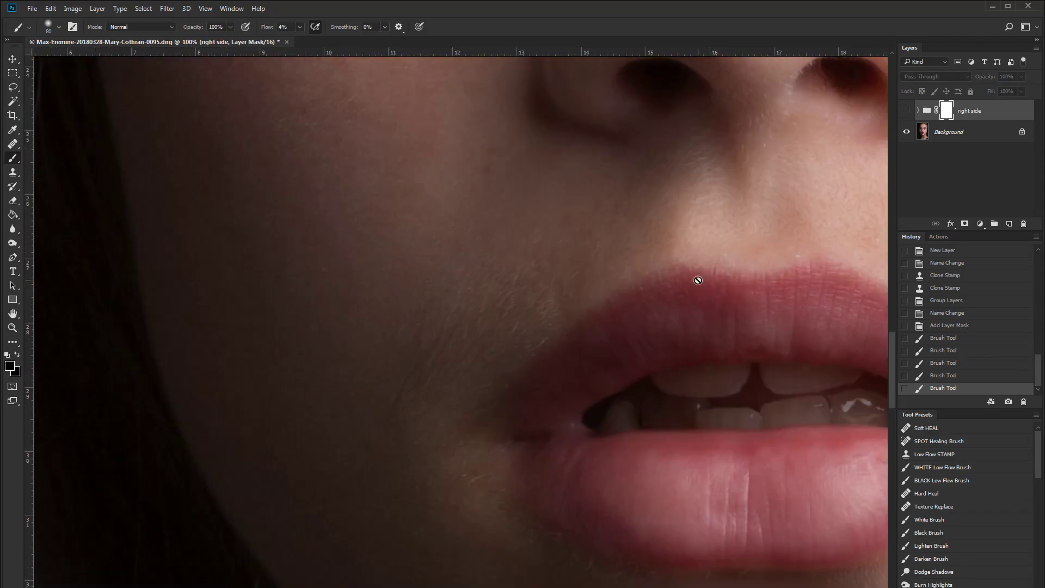
pyautogui.click(906, 111)
# - Add a new layer and clone-stamp the darker cheek skin beside the upper lip using the Low Flow STAMP preset in Darken mode
pyautogui.click(1011, 227)
pyautogui.keyDown('alt'); pyautogui.click(686, 361); pyautogui.keyUp('alt')
pyautogui.click(947, 456)
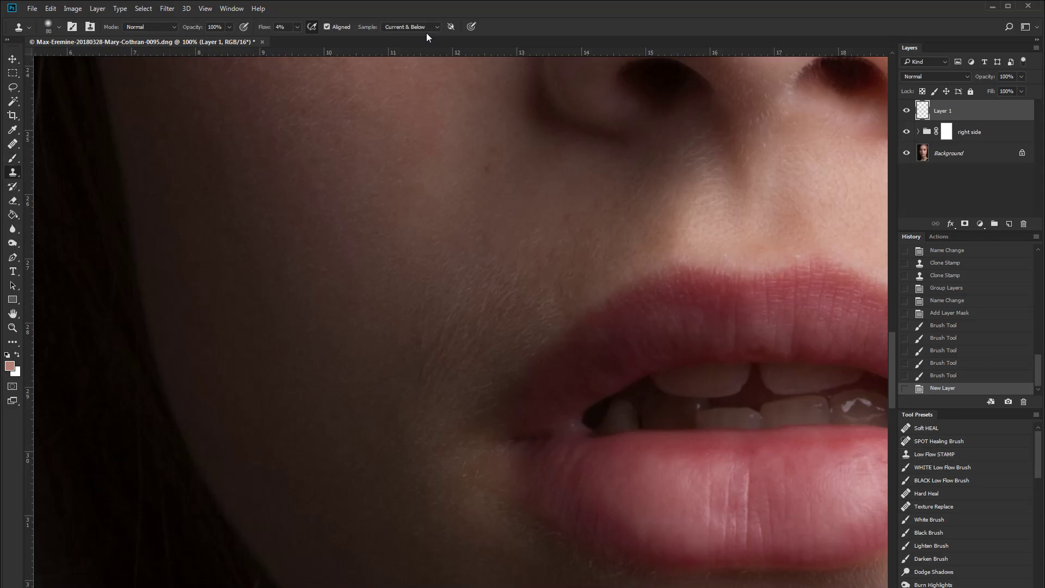
pyautogui.click(148, 27)
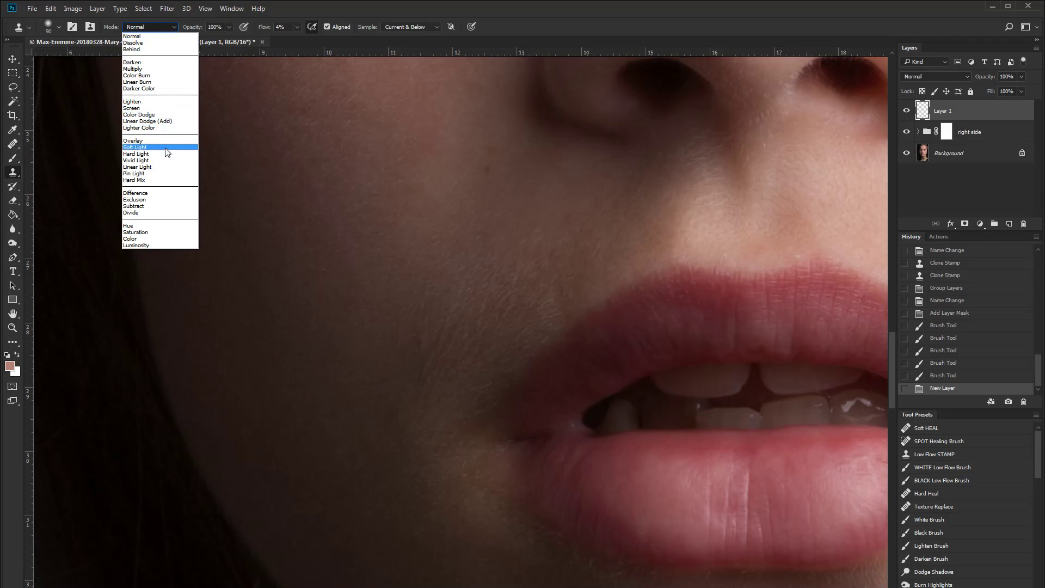
pyautogui.click(163, 62)
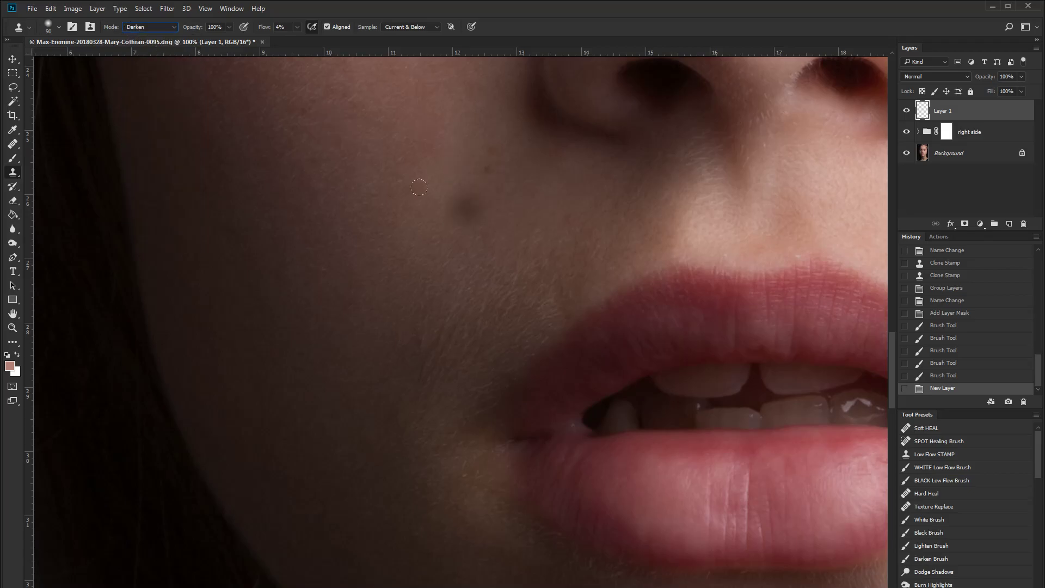
pyautogui.moveTo(559, 265)
pyautogui.mouseDown()
pyautogui.moveTo(483, 272)
pyautogui.moveTo(441, 325)
pyautogui.moveTo(498, 280)
pyautogui.moveTo(547, 324)
pyautogui.moveTo(496, 329)
pyautogui.moveTo(511, 357)
pyautogui.mouseUp()
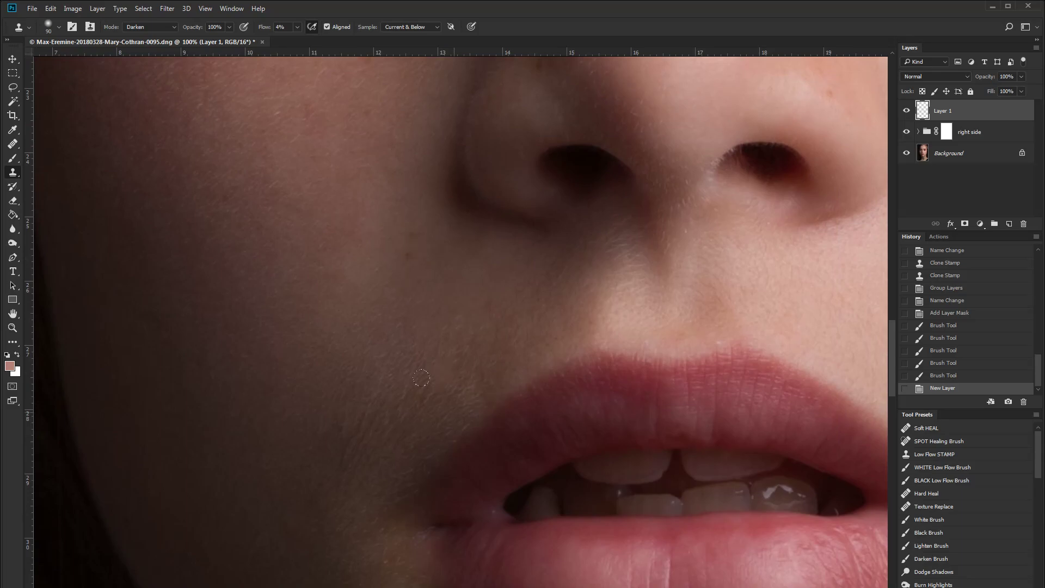
pyautogui.moveTo(505, 408)
pyautogui.mouseDown()
pyautogui.moveTo(483, 362)
pyautogui.moveTo(488, 332)
pyautogui.moveTo(473, 357)
pyautogui.moveTo(475, 334)
pyautogui.mouseUp()
pyautogui.hotkey('ctrl', '+')
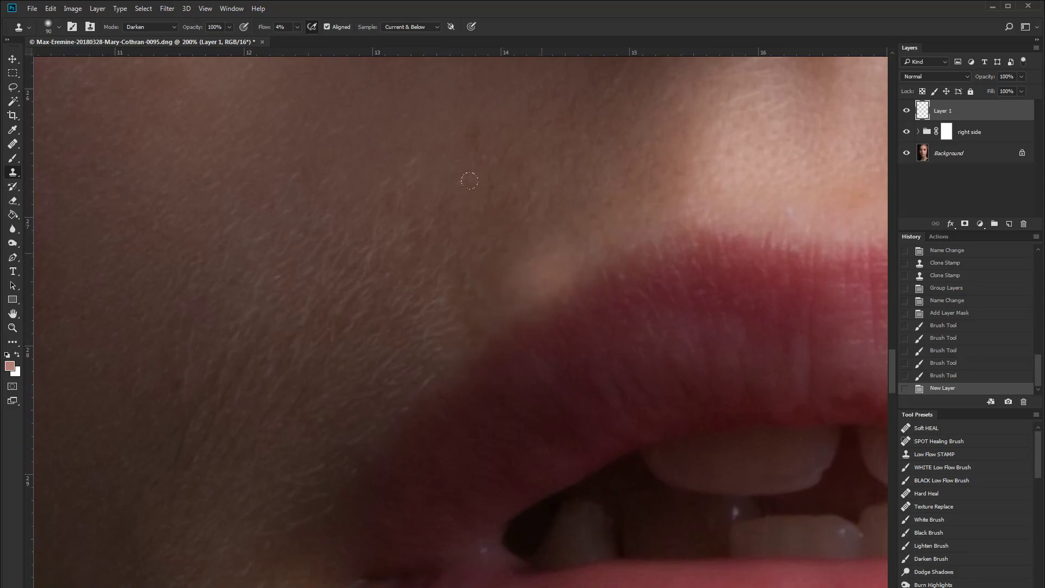
pyautogui.moveTo(582, 227)
pyautogui.mouseDown()
pyautogui.moveTo(547, 330)
pyautogui.moveTo(609, 286)
pyautogui.moveTo(586, 271)
pyautogui.moveTo(546, 280)
pyautogui.moveTo(607, 310)
pyautogui.moveTo(513, 252)
pyautogui.moveTo(509, 275)
pyautogui.mouseUp()
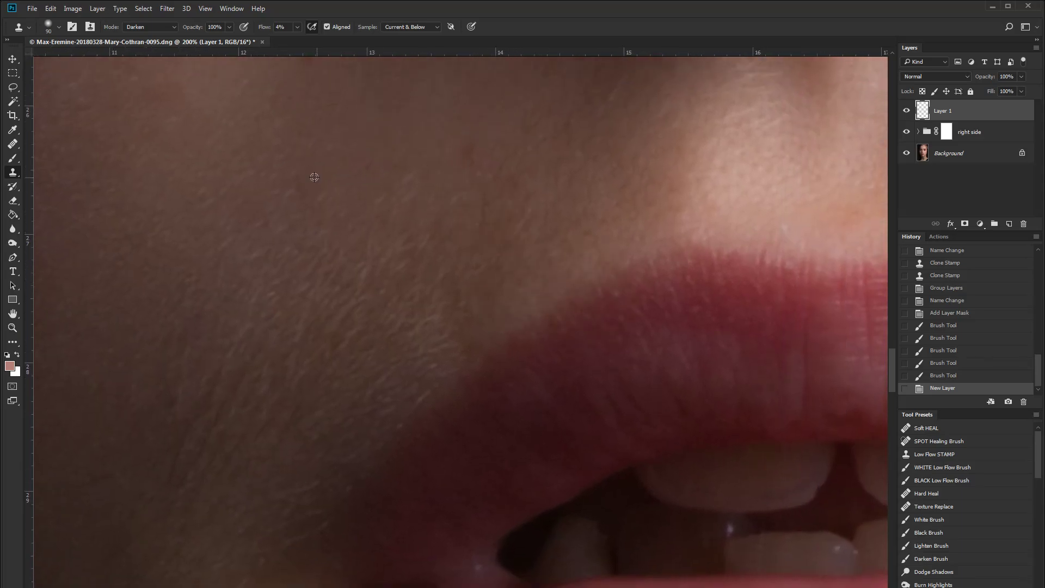
pyautogui.moveTo(387, 248); pyautogui.dragTo(537, 296)
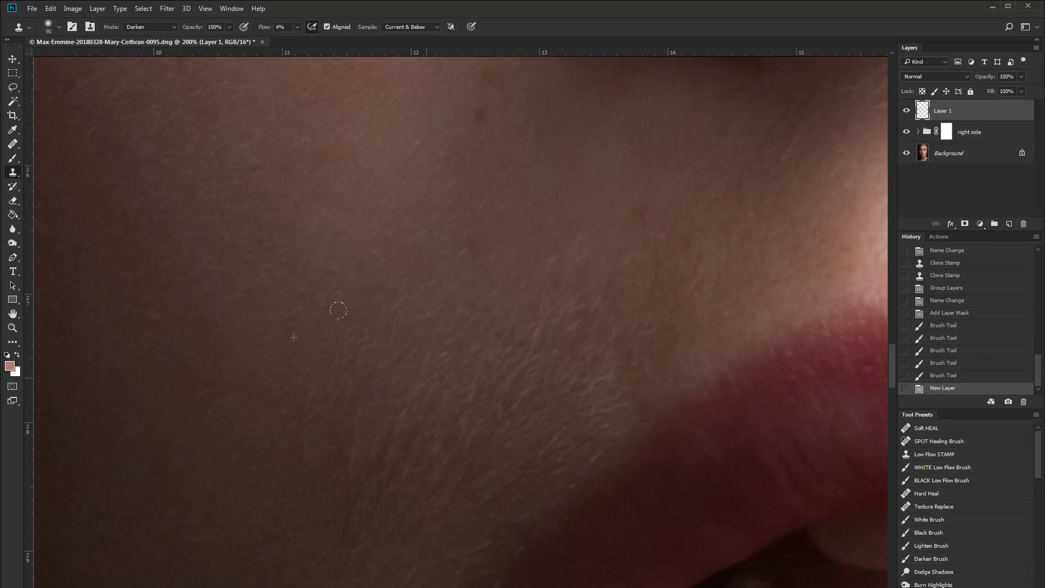
pyautogui.click(302, 175)
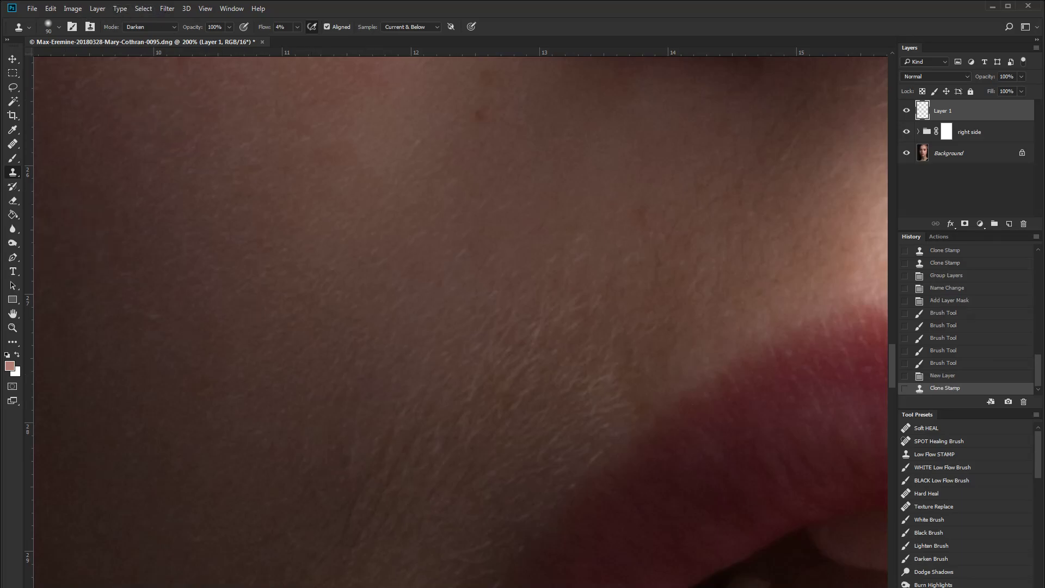
# - Toggle Layer 1's visibility while zooming in and out to compare the cloned cheek area
pyautogui.click(907, 111)
pyautogui.click(907, 112)
pyautogui.click(907, 111)
pyautogui.click(907, 112)
pyautogui.click(907, 112)
pyautogui.click(907, 112)
pyautogui.click(907, 111)
pyautogui.click(907, 111)
pyautogui.hotkey('ctrl', '-')
pyautogui.hotkey('ctrl', '-')
pyautogui.click(907, 112)
pyautogui.click(907, 112)
pyautogui.click(907, 111)
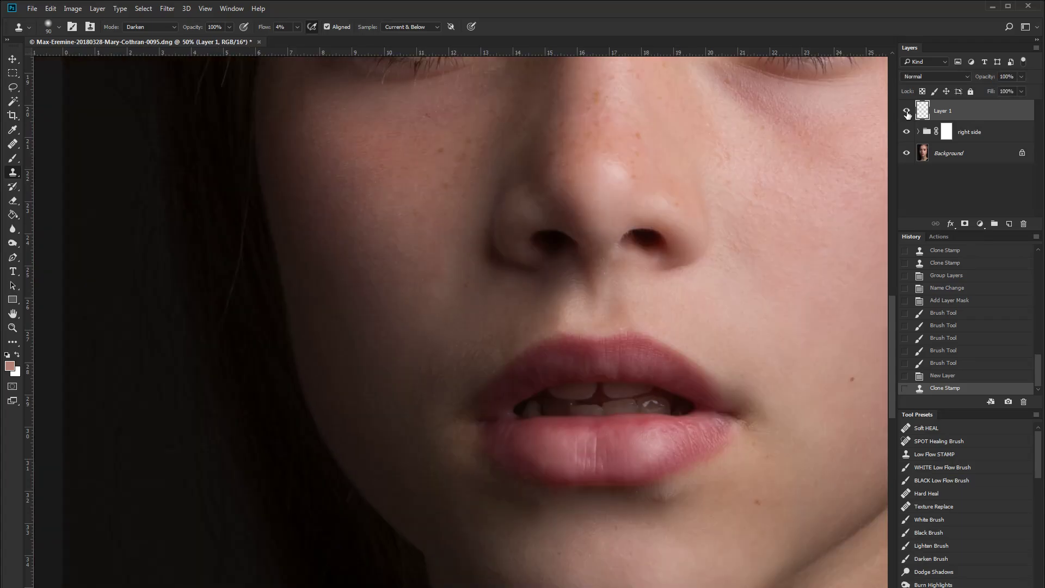
pyautogui.hotkey('ctrl', '-')
pyautogui.hotkey('ctrl', '+')
pyautogui.hotkey('ctrl', '+')
pyautogui.hotkey('ctrl', '+')
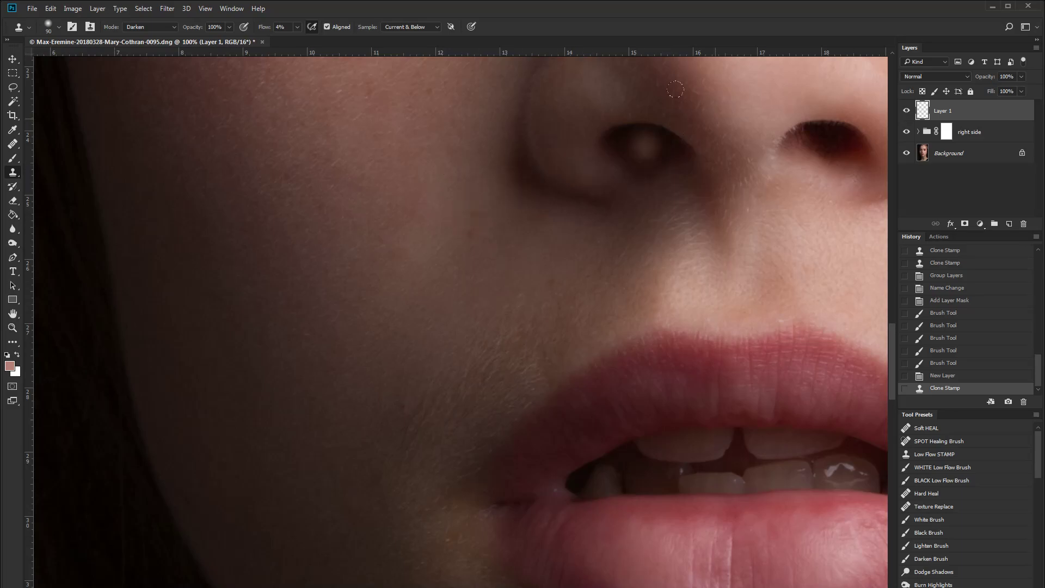
pyautogui.hotkey('ctrl', '-')
pyautogui.hotkey('ctrl', '-')
pyautogui.hotkey('ctrl', '-')
pyautogui.hotkey('ctrl', '-')
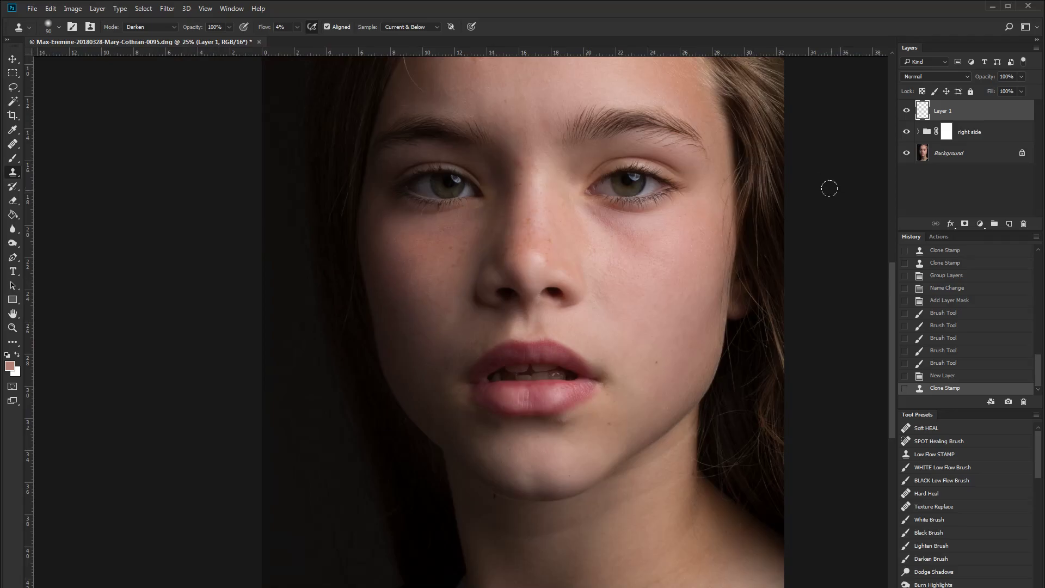
pyautogui.hotkey('ctrl', '+')
pyautogui.hotkey('ctrl', '+')
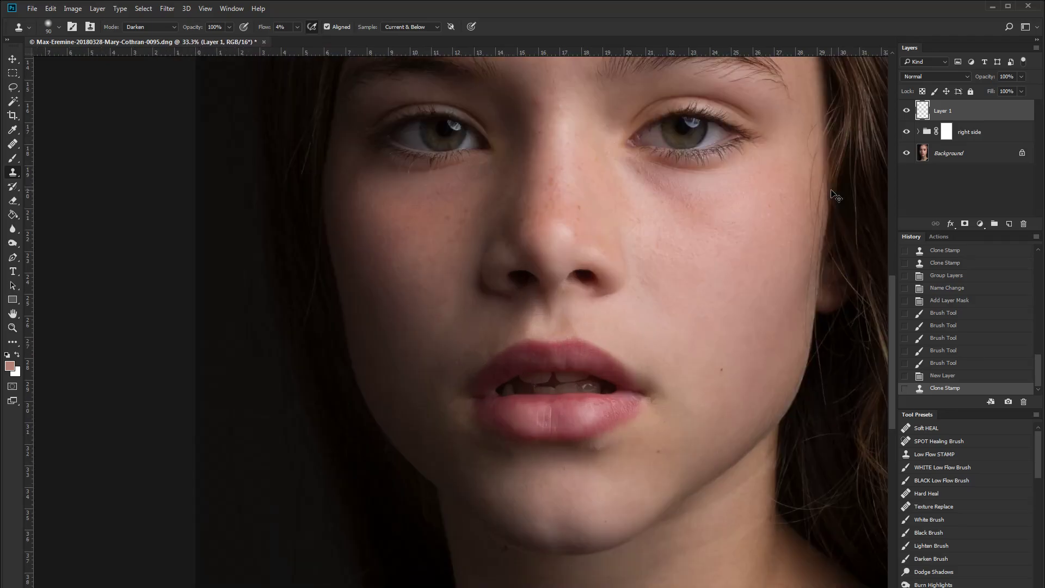
pyautogui.hotkey('ctrl', '+')
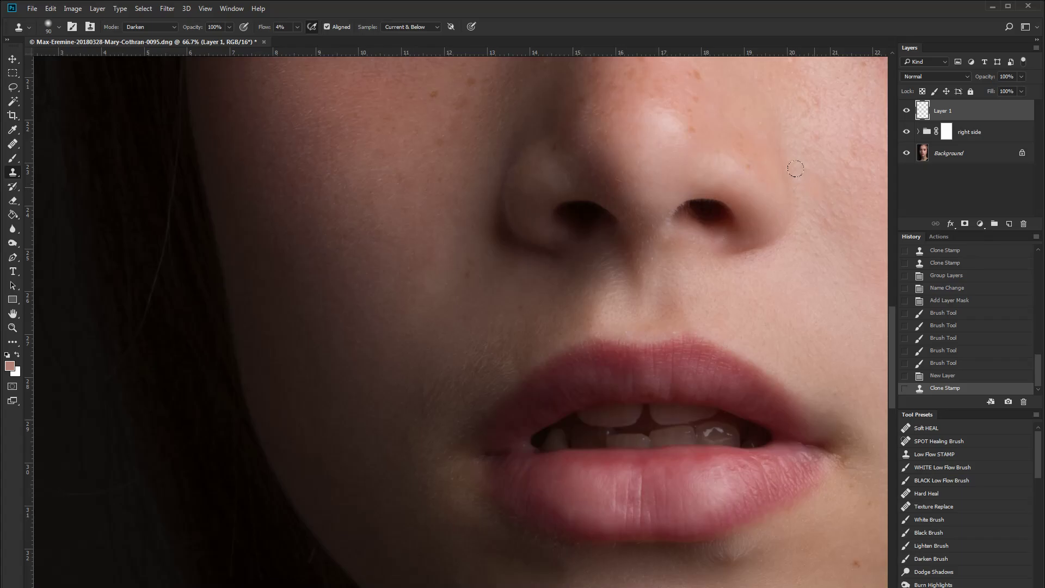
pyautogui.hotkey('ctrl', '+')
pyautogui.hotkey('ctrl', '+')
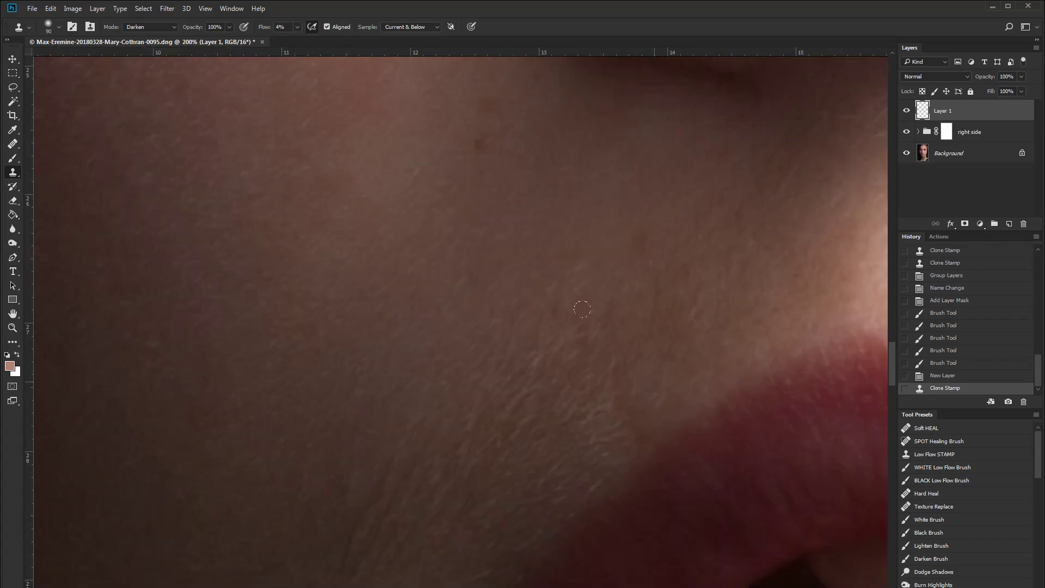
# - Clone-stamp another spot on the cheek beside the mouth with the brush enlarged to 125 px
pyautogui.hotkey('ctrl', '-')
pyautogui.moveTo(537, 405); pyautogui.dragTo(526, 372)
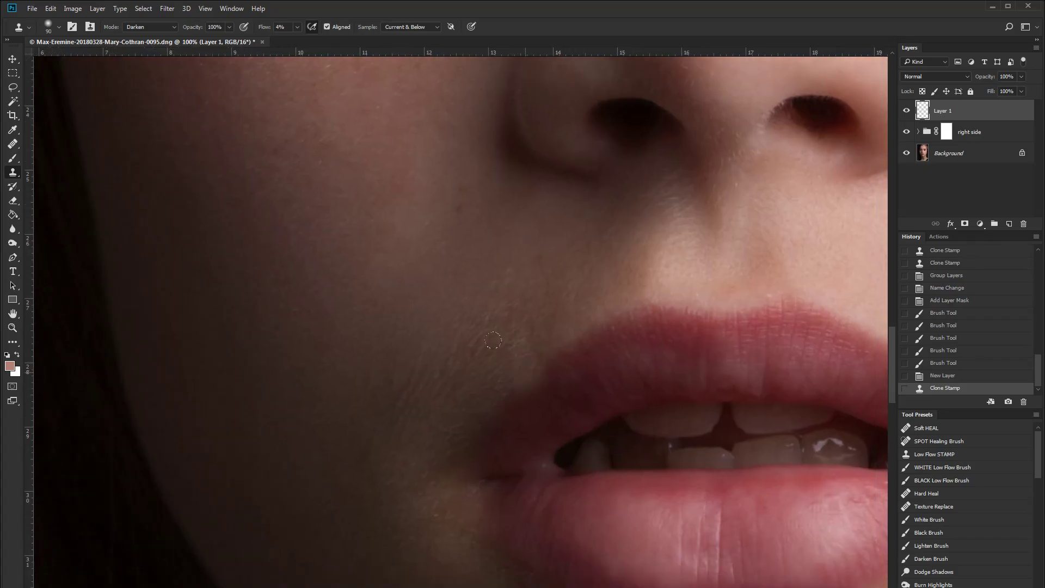
pyautogui.press(']')
pyautogui.press(']')
pyautogui.keyDown('alt'); pyautogui.click(425, 249); pyautogui.keyUp('alt')
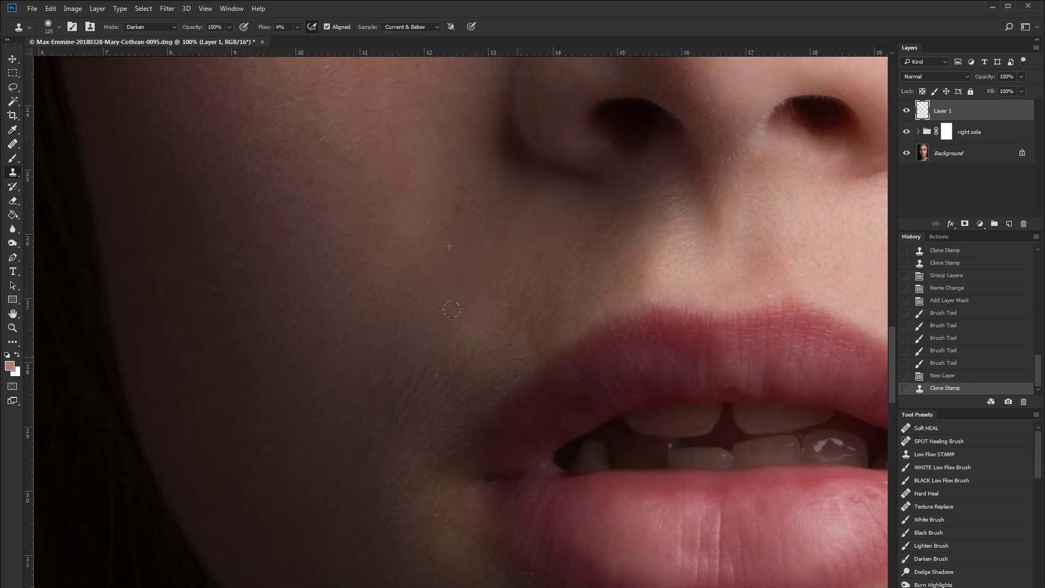
pyautogui.click(426, 220)
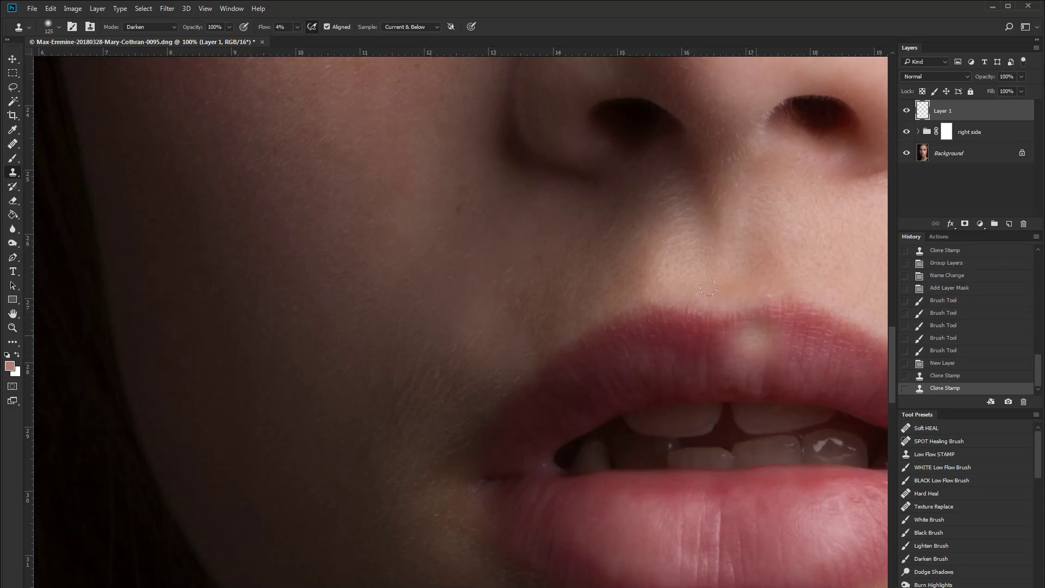
# - Toggle Layer 1's visibility to compare, and add a layer mask to Layer 1
pyautogui.click(907, 111)
pyautogui.click(907, 111)
pyautogui.click(908, 111)
pyautogui.click(907, 111)
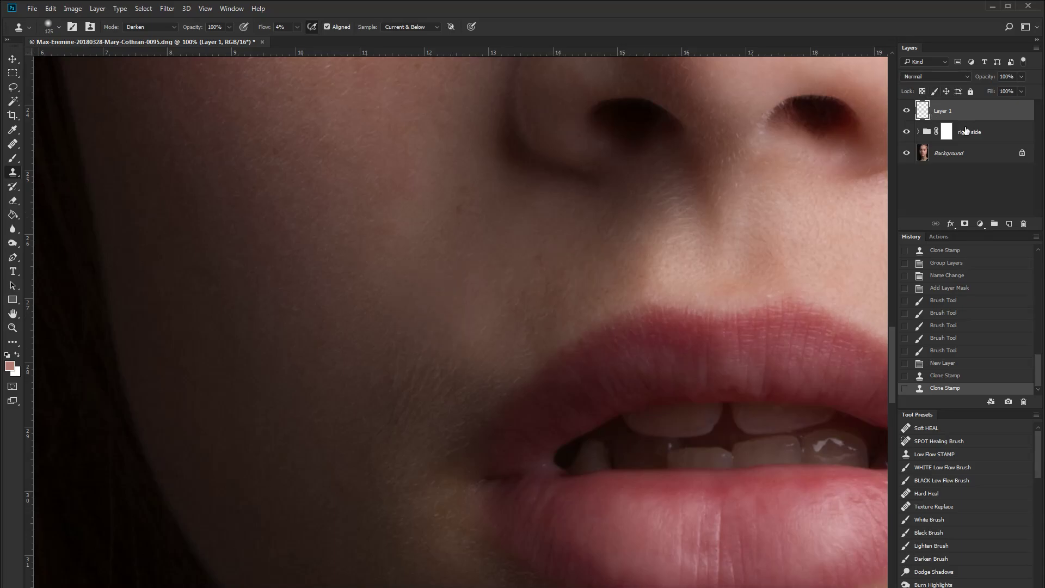
pyautogui.click(964, 223)
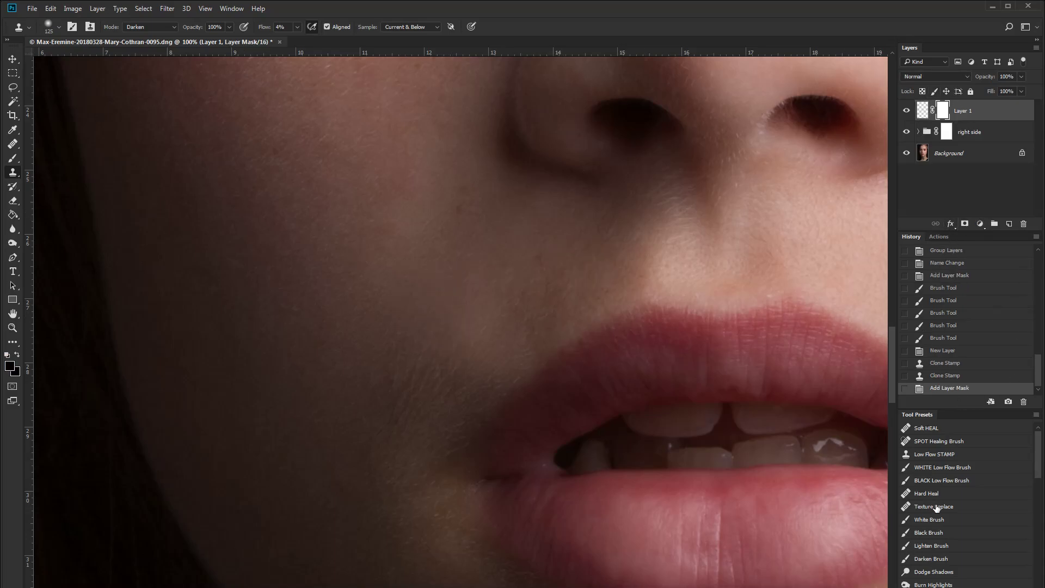
# - Paint black on Layer 1's mask around the mouth corner with the BLACK Low Flow Brush preset at 125 px
pyautogui.click(961, 482)
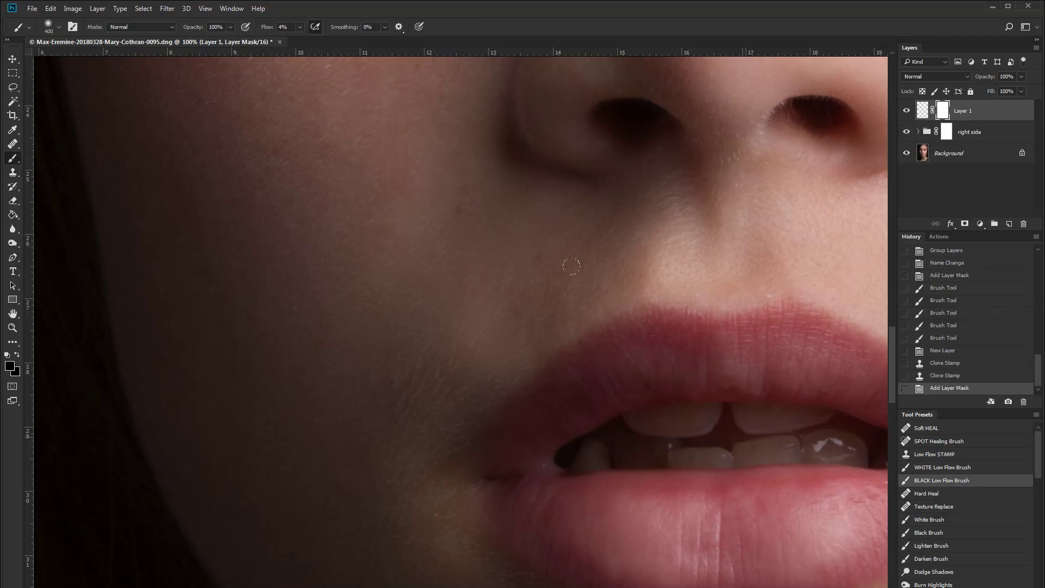
pyautogui.press('[')
pyautogui.press('[')
pyautogui.press('[')
pyautogui.press('[')
pyautogui.press('[')
pyautogui.moveTo(453, 302)
pyautogui.mouseDown()
pyautogui.moveTo(432, 278)
pyautogui.moveTo(394, 285)
pyautogui.mouseUp()
pyautogui.moveTo(530, 351); pyautogui.dragTo(450, 331)
pyautogui.moveTo(478, 270)
pyautogui.mouseDown()
pyautogui.moveTo(420, 275)
pyautogui.moveTo(444, 292)
pyautogui.moveTo(458, 324)
pyautogui.moveTo(476, 257)
pyautogui.moveTo(408, 263)
pyautogui.moveTo(472, 281)
pyautogui.mouseUp()
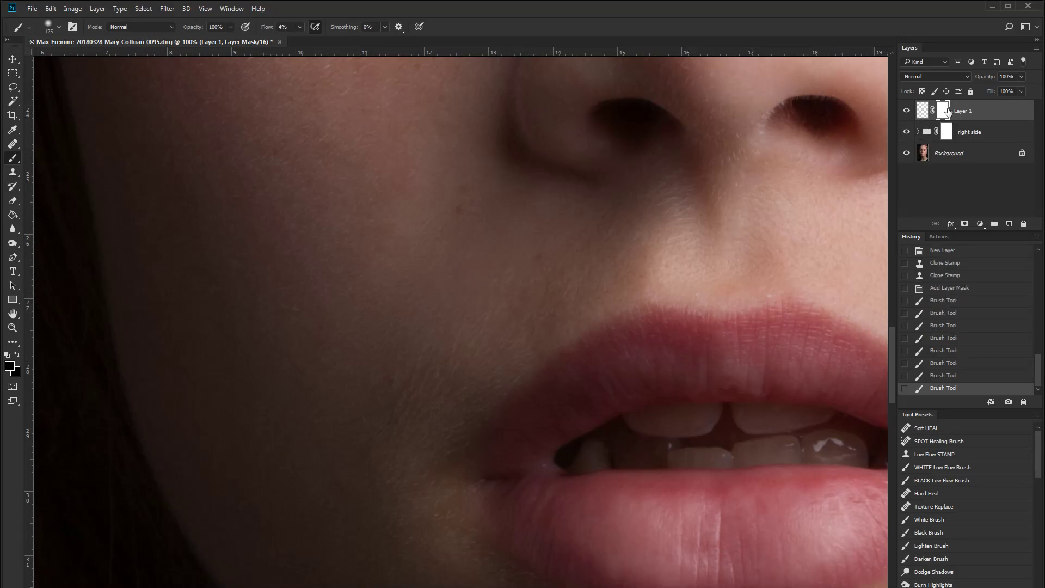
pyautogui.moveTo(486, 214); pyautogui.dragTo(496, 220)
pyautogui.moveTo(545, 316)
pyautogui.mouseDown()
pyautogui.moveTo(497, 263)
pyautogui.moveTo(484, 271)
pyautogui.mouseUp()
# - Zoom in and out to review the retouched skin across the whole face
pyautogui.hotkey('ctrl', '-')
pyautogui.hotkey('ctrl', '+')
pyautogui.hotkey('ctrl', '+')
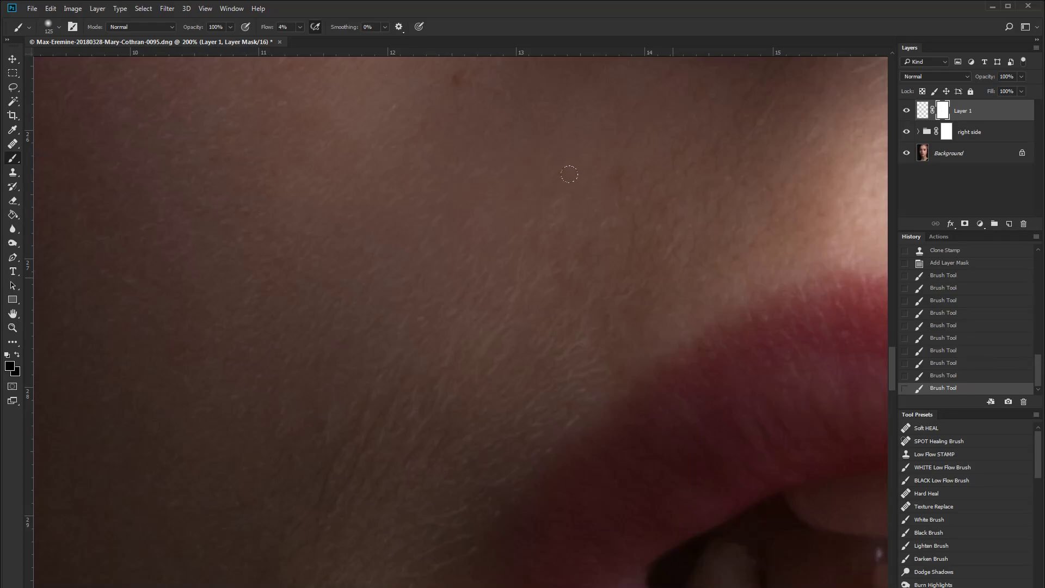
pyautogui.hotkey('ctrl', '-')
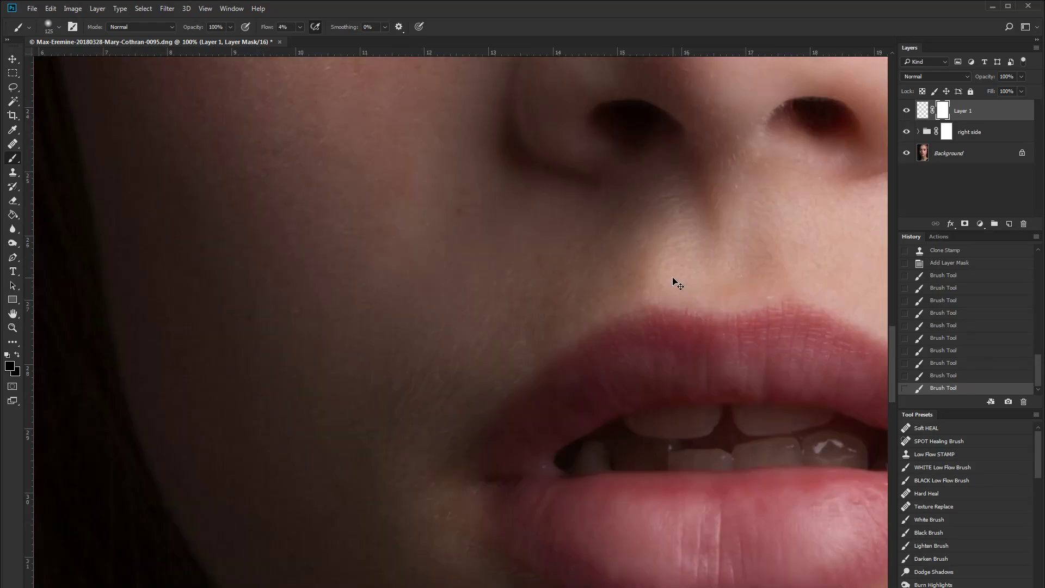
pyautogui.hotkey('ctrl', '-')
pyautogui.hotkey('ctrl', '-')
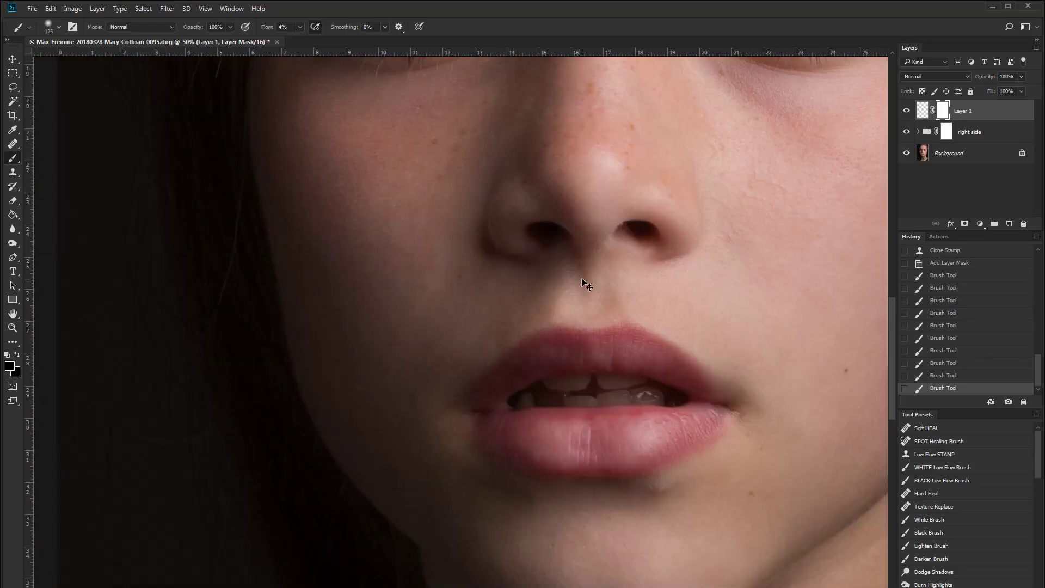
pyautogui.hotkey('ctrl', '-')
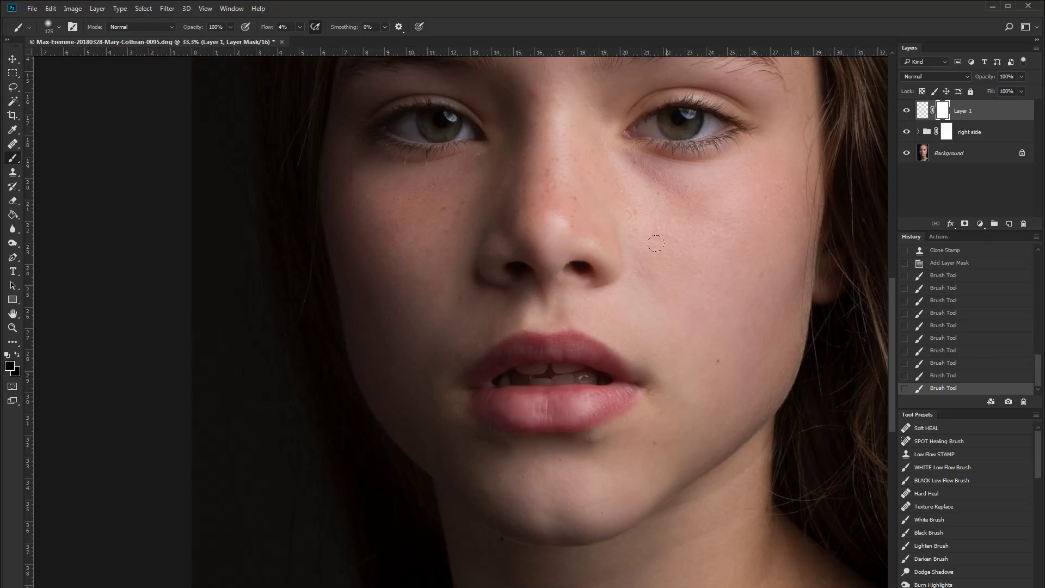
pyautogui.hotkey('ctrl', '-')
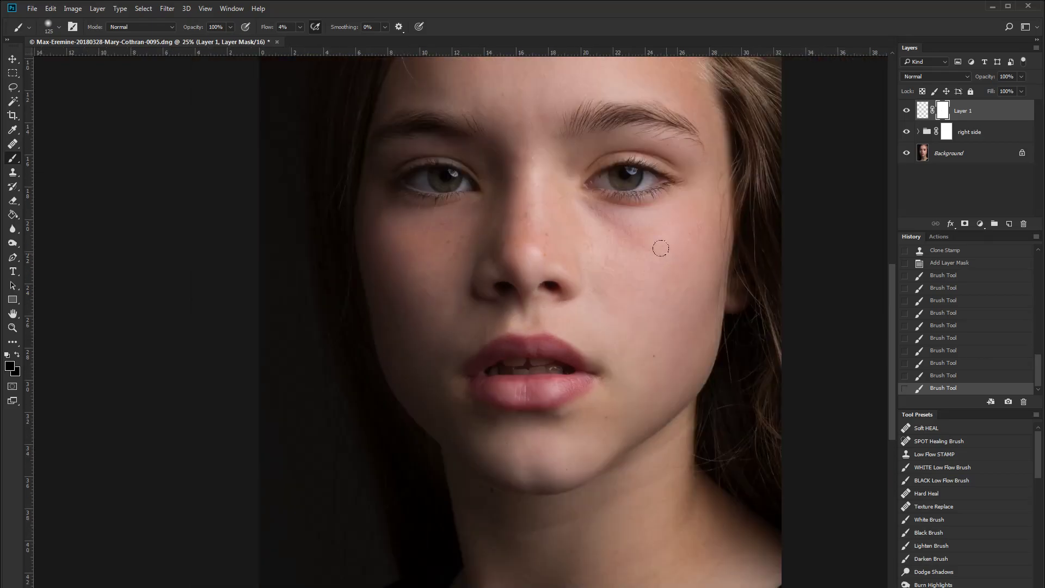